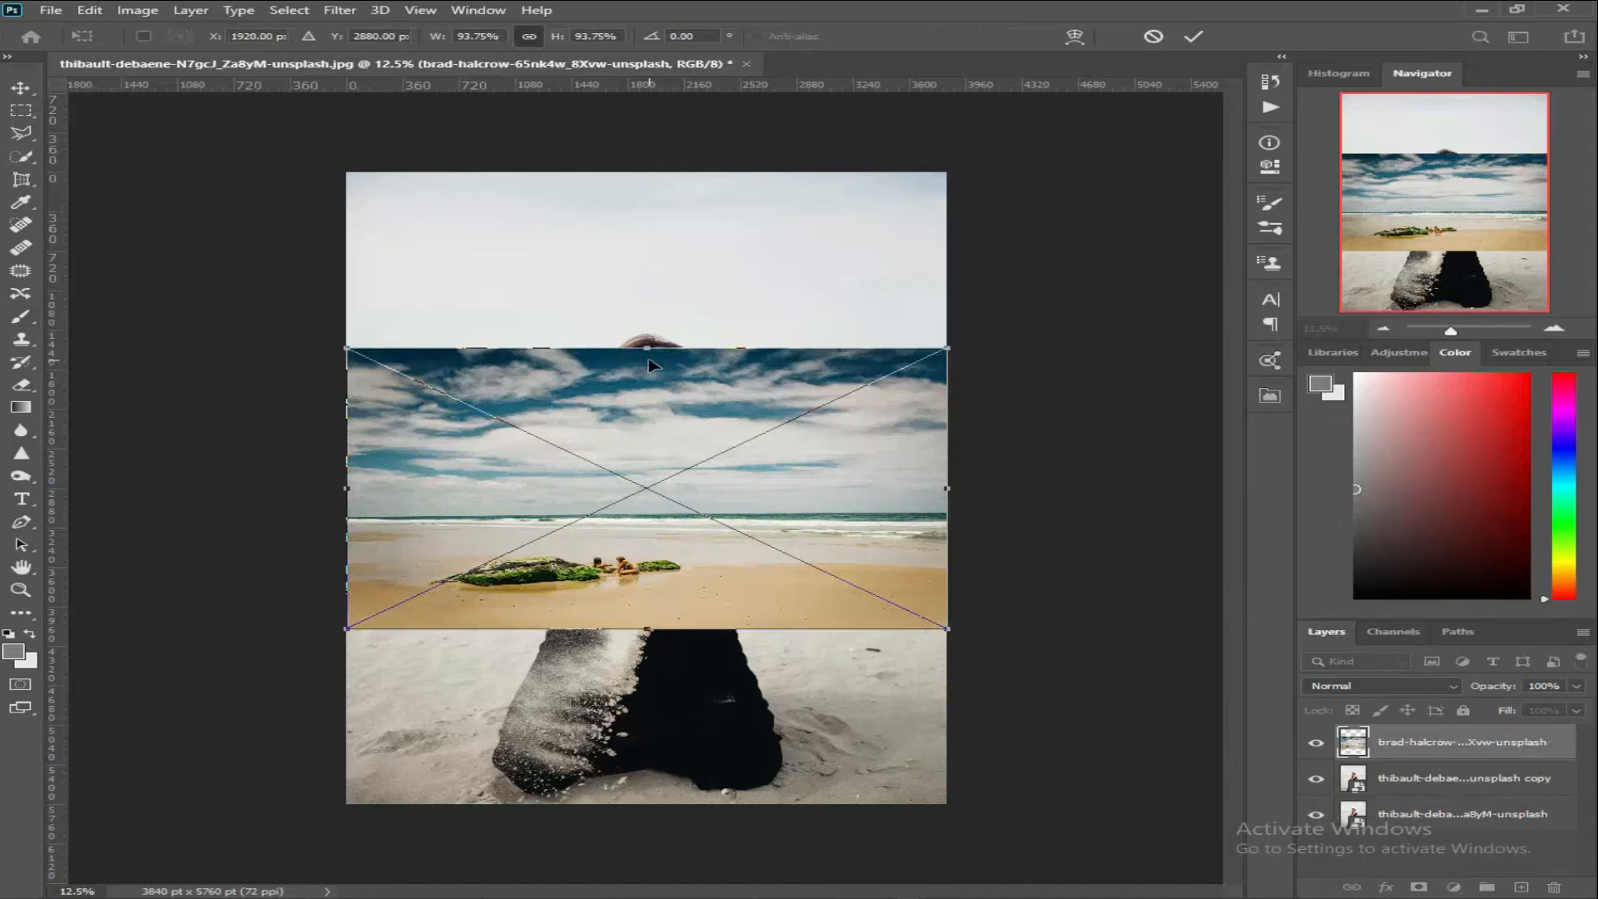
Step: Lower the beach image layer's opacity to 58% and move the image up to the canvas's top edge
{"action": "left_click_drag", "start_coordinate": [1494, 685], "coordinate": [1414, 684]}
{"action": "key", "text": "ctrl+equal"}
{"action": "key", "text": "ctrl+equal"}
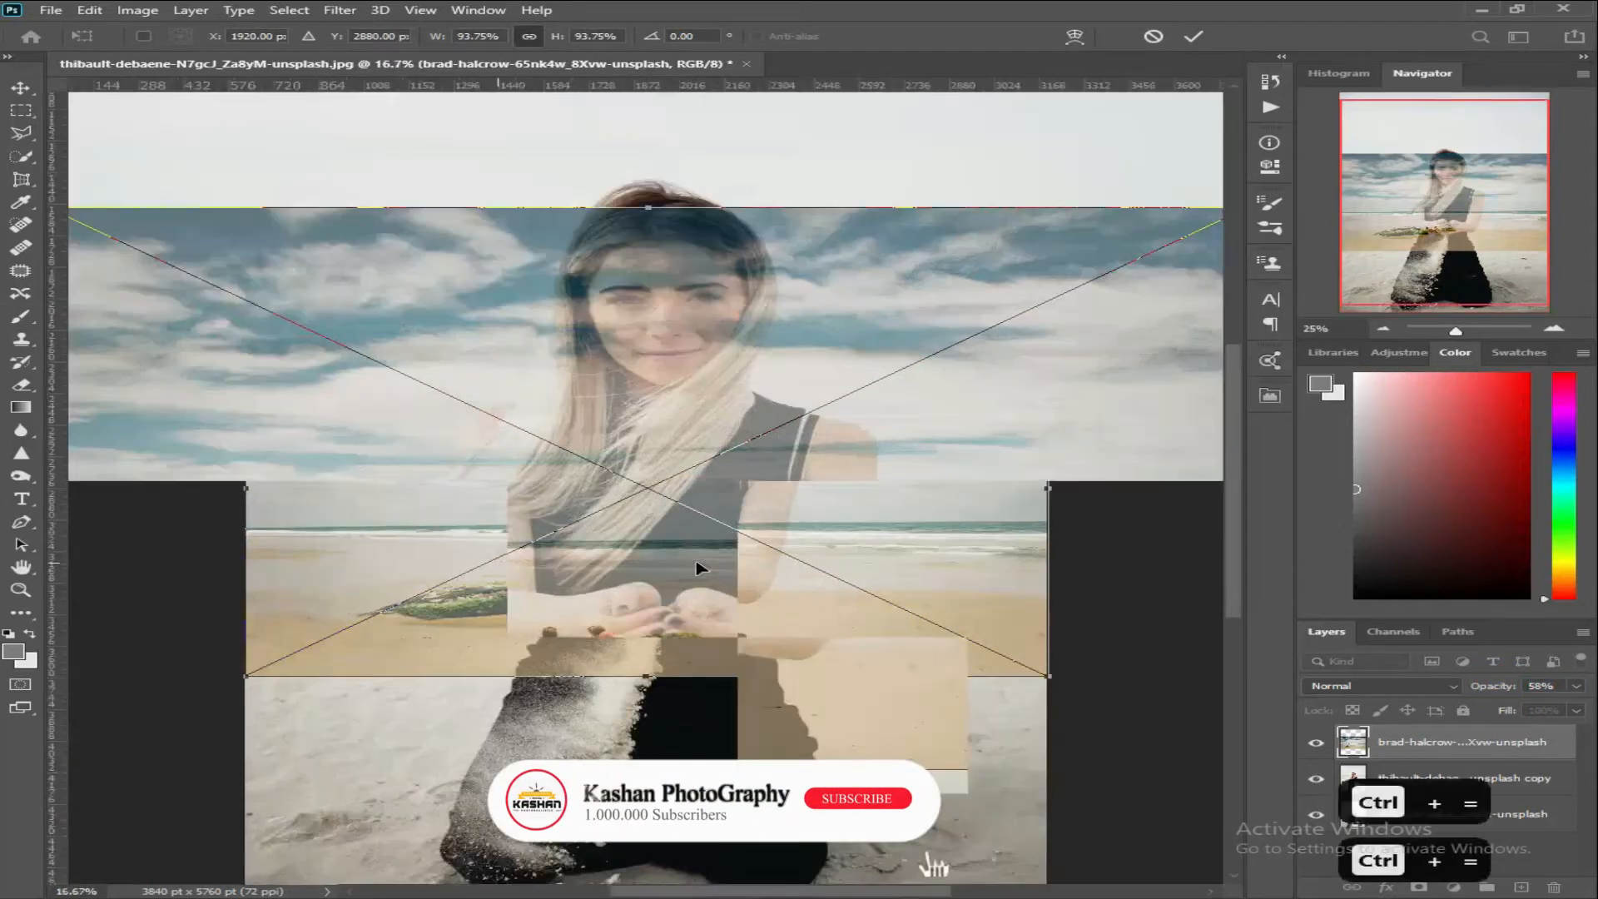
{"action": "key", "text": "ctrl+minus"}
{"action": "left_click_drag", "start_coordinate": [751, 342], "coordinate": [751, 126]}
{"action": "key", "text": "ctrl+minus"}
{"action": "left_click_drag", "start_coordinate": [729, 218], "coordinate": [725, 202]}
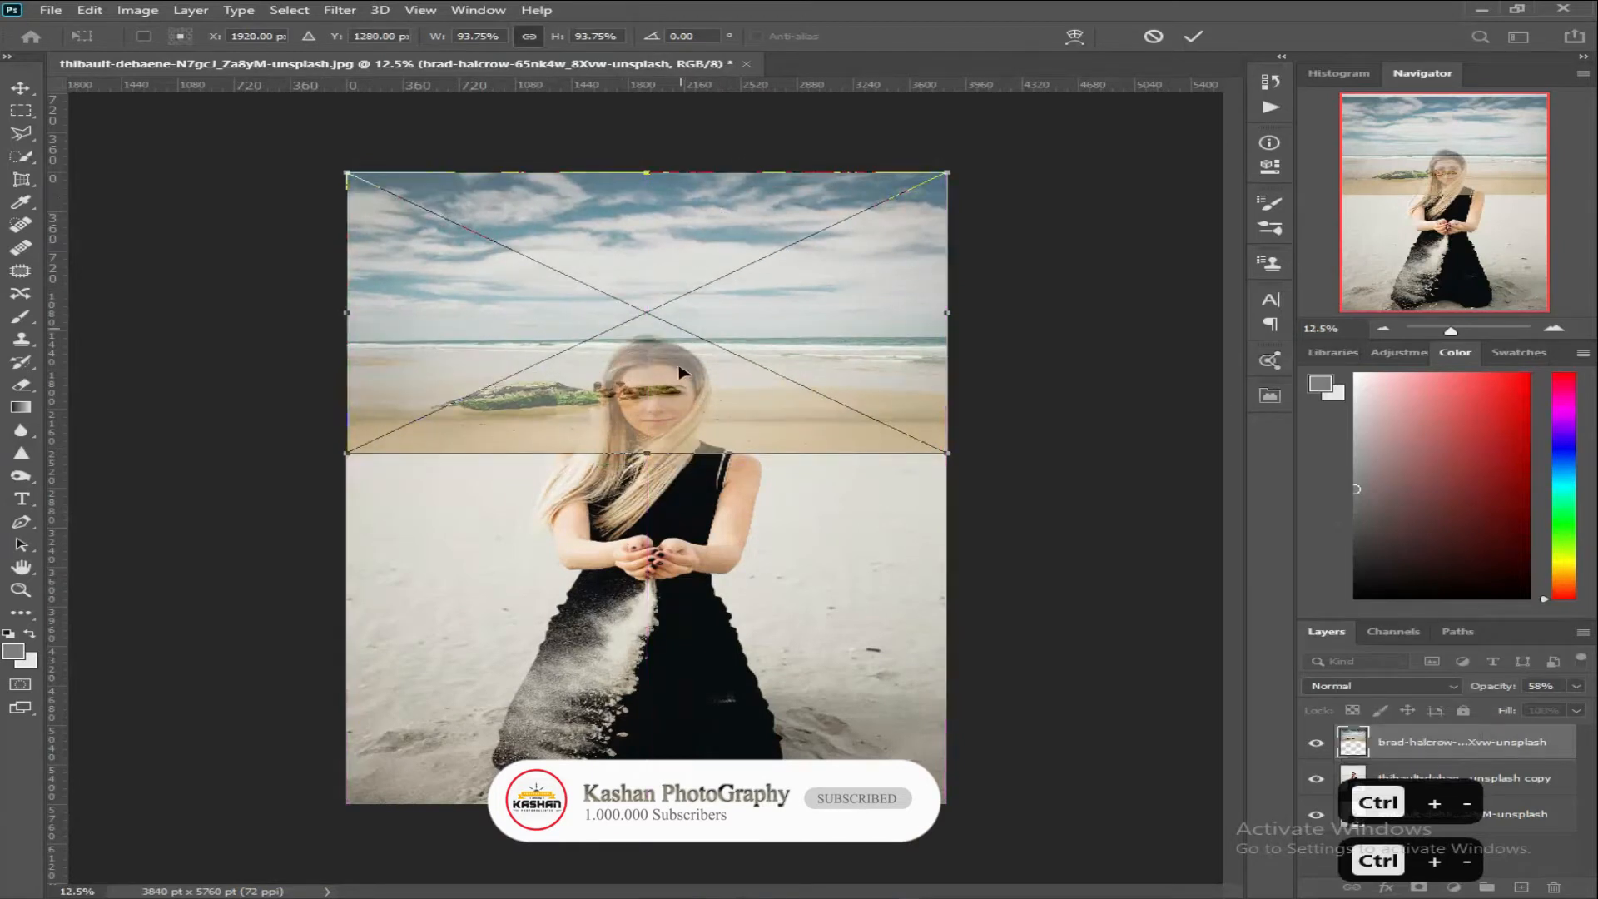
Step: Scale the beach image proportionally to about 138.57%, set its layer opacity to 100% and commit the transform
{"action": "left_click_drag", "start_coordinate": [645, 456], "coordinate": [657, 591]}
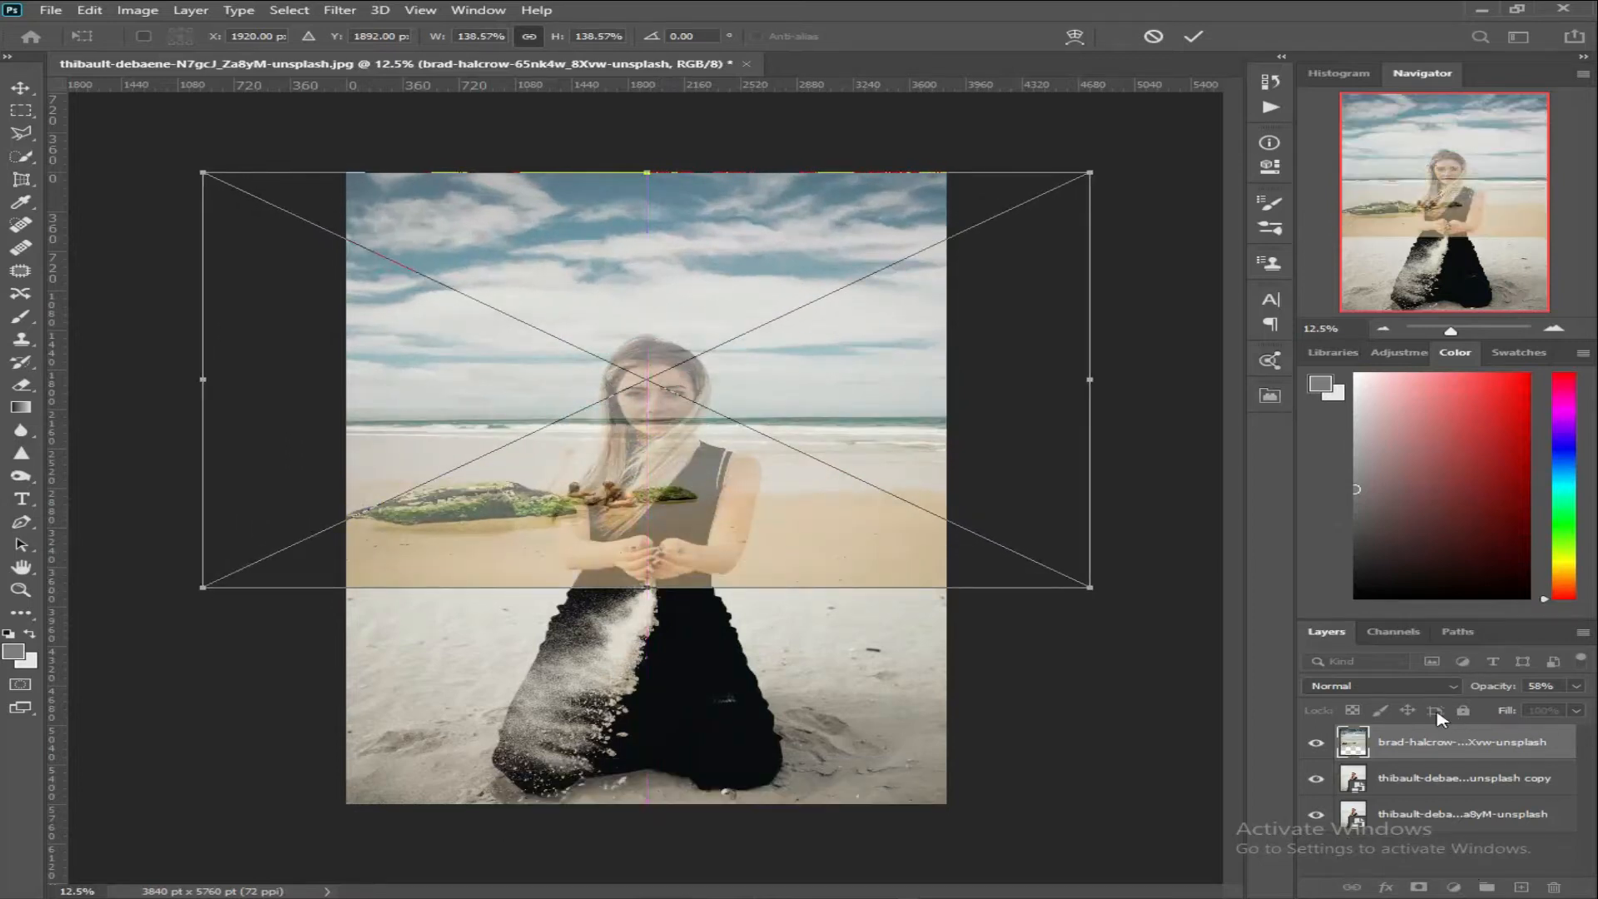
{"action": "mouse_move", "coordinate": [1494, 690]}
{"action": "left_mouse_down"}
{"action": "mouse_move", "coordinate": [1448, 687]}
{"action": "mouse_move", "coordinate": [1510, 691]}
{"action": "left_mouse_up"}
{"action": "key", "text": "Return"}
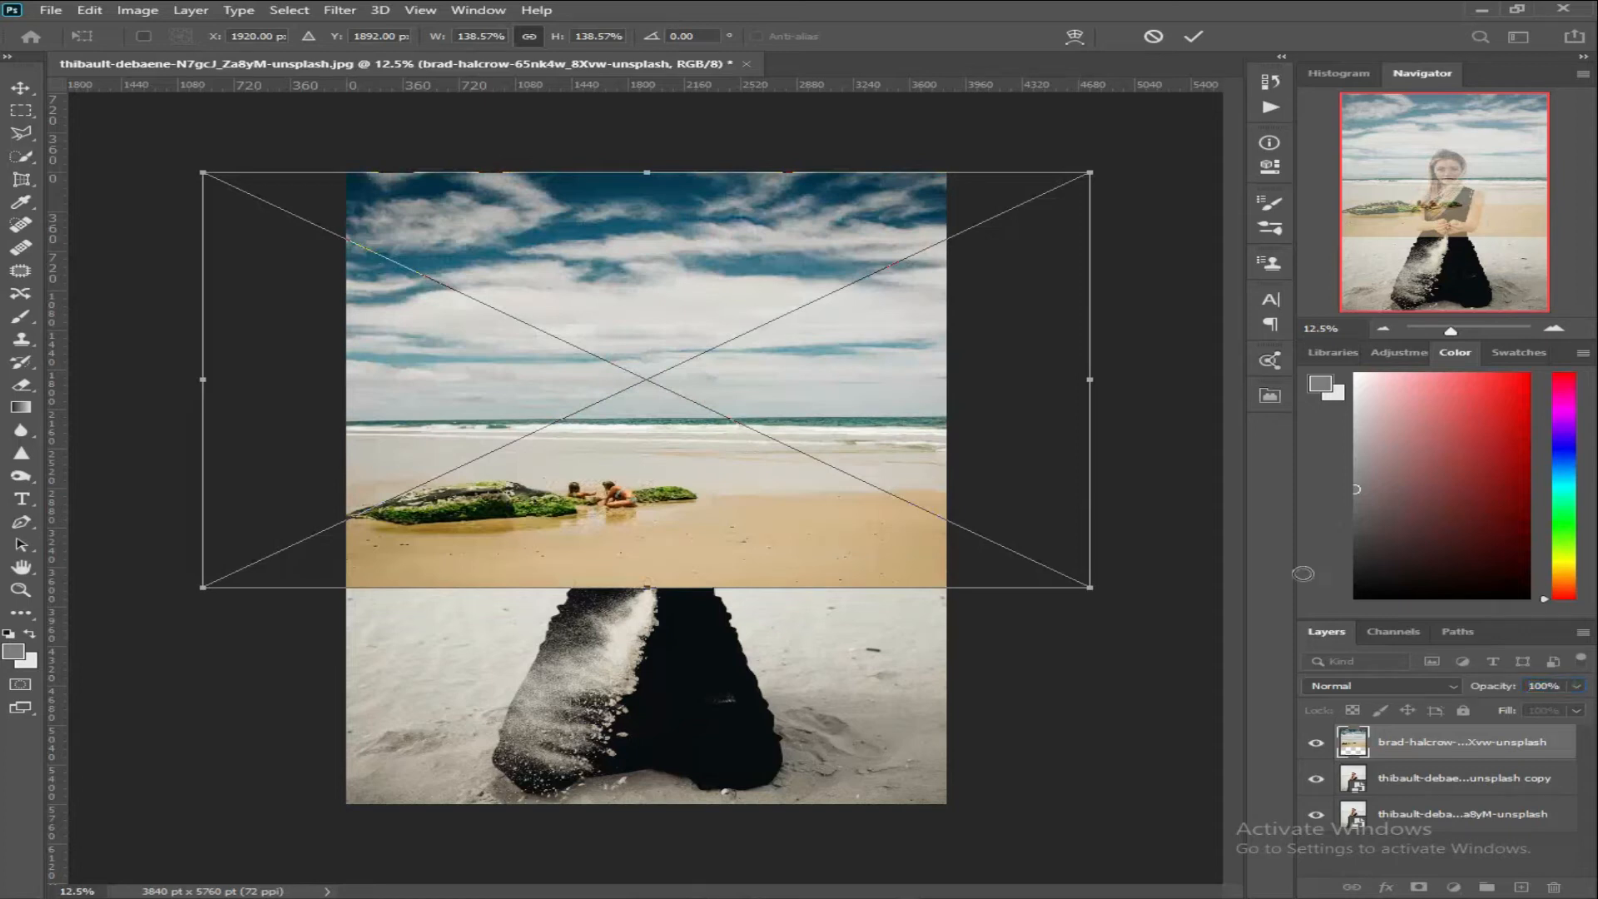
{"action": "left_click", "coordinate": [1194, 36]}
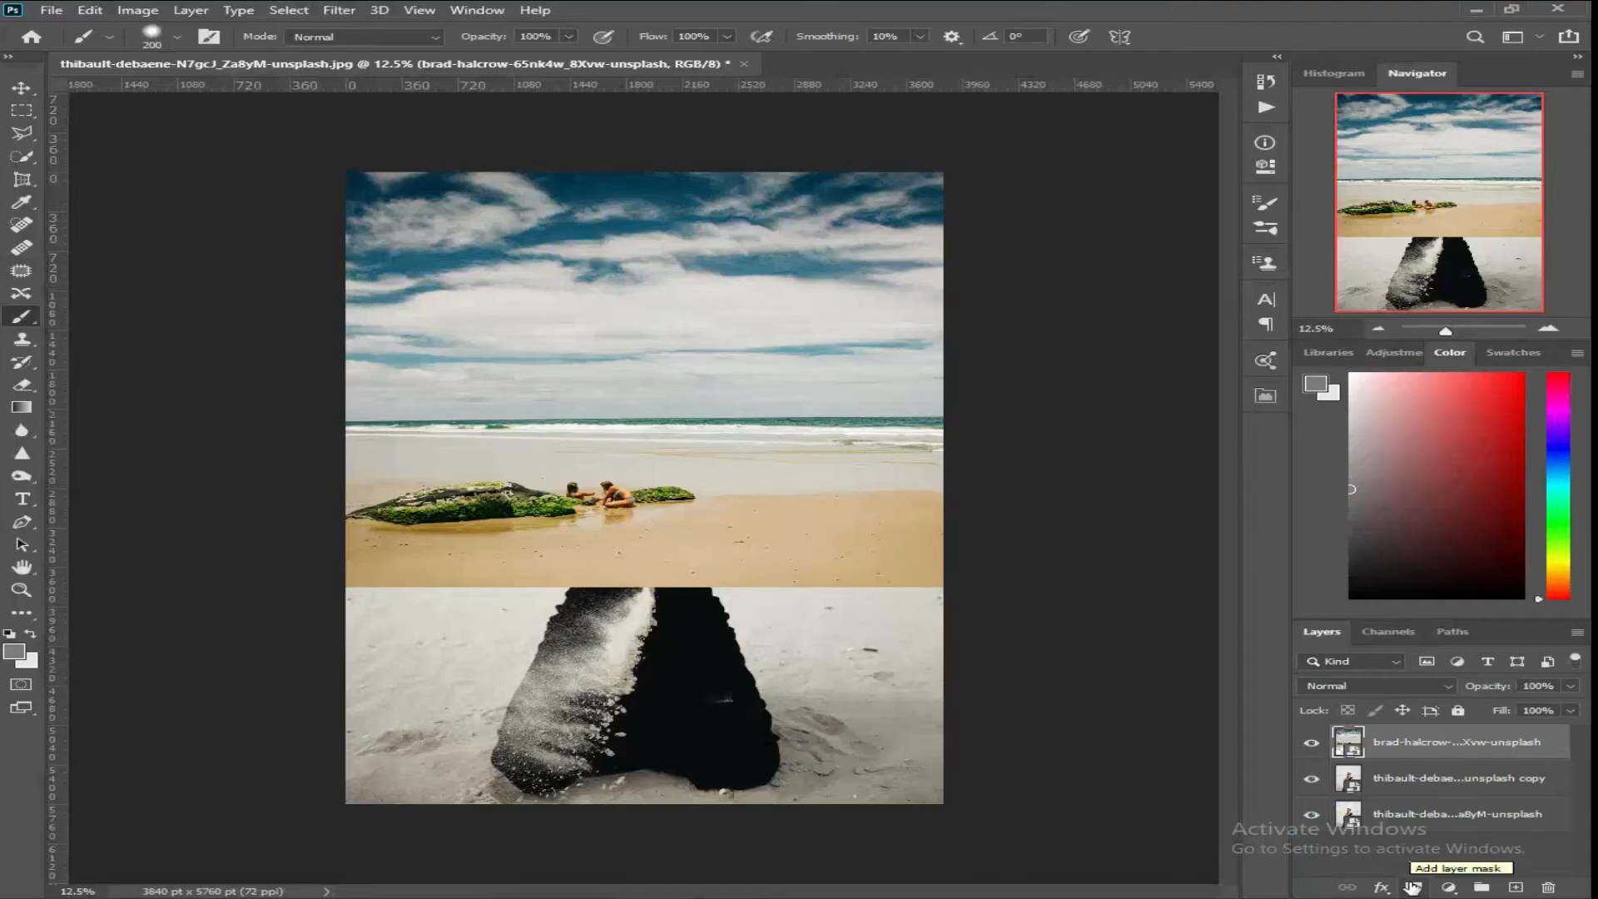
Step: Add a layer mask to the beach layer and invert it to black to hide the image
{"action": "left_click", "coordinate": [1412, 887]}
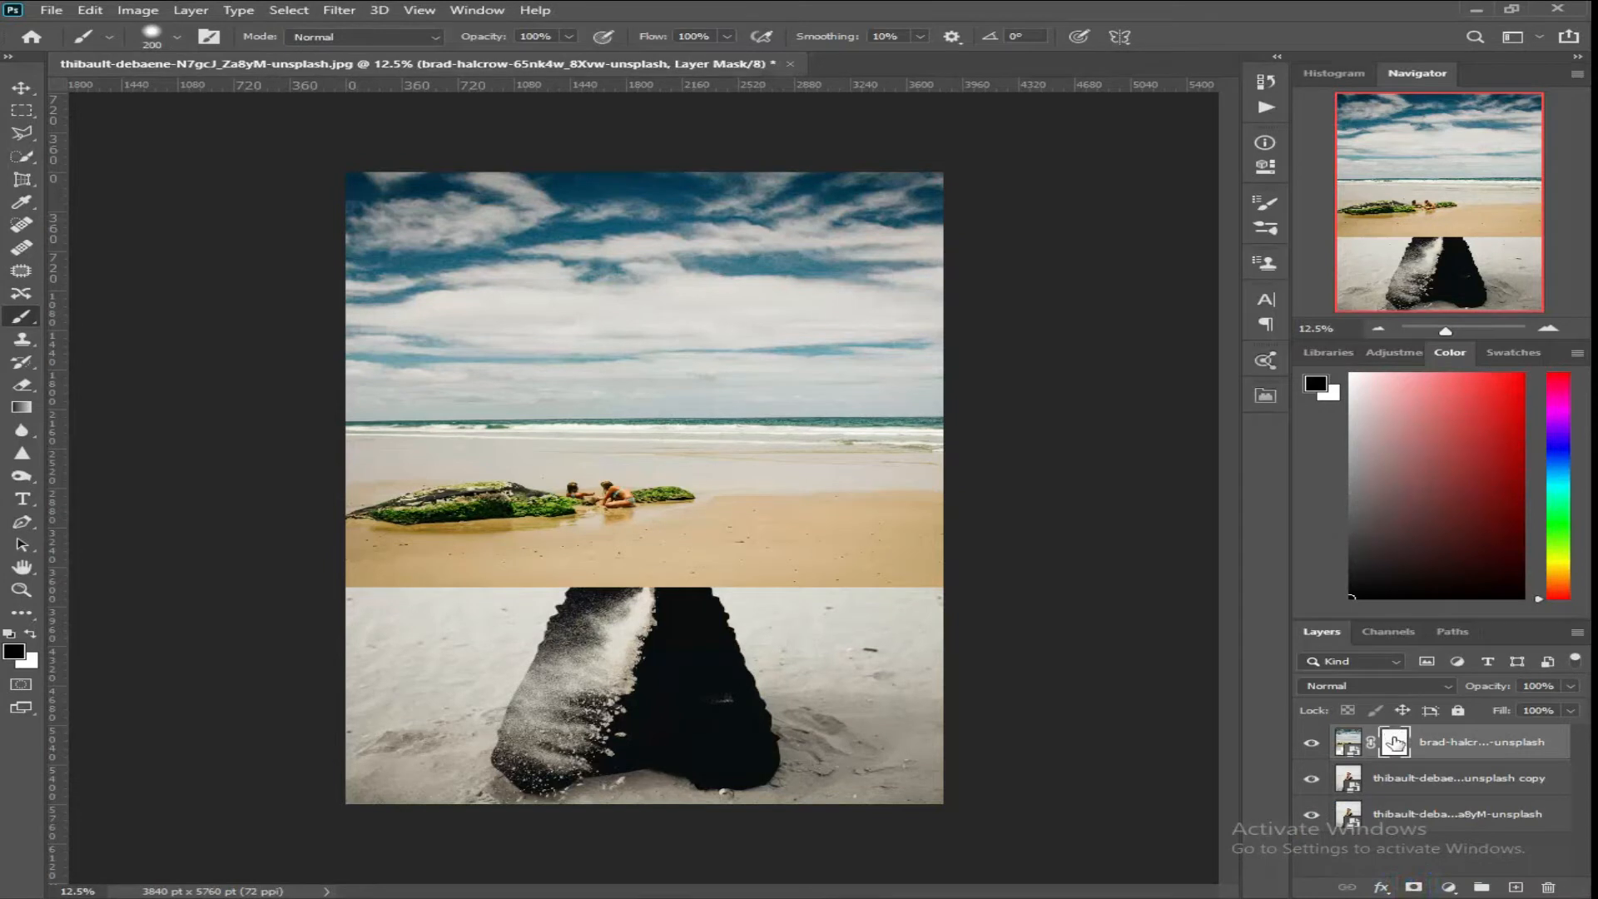
{"action": "key", "text": "ctrl+i"}
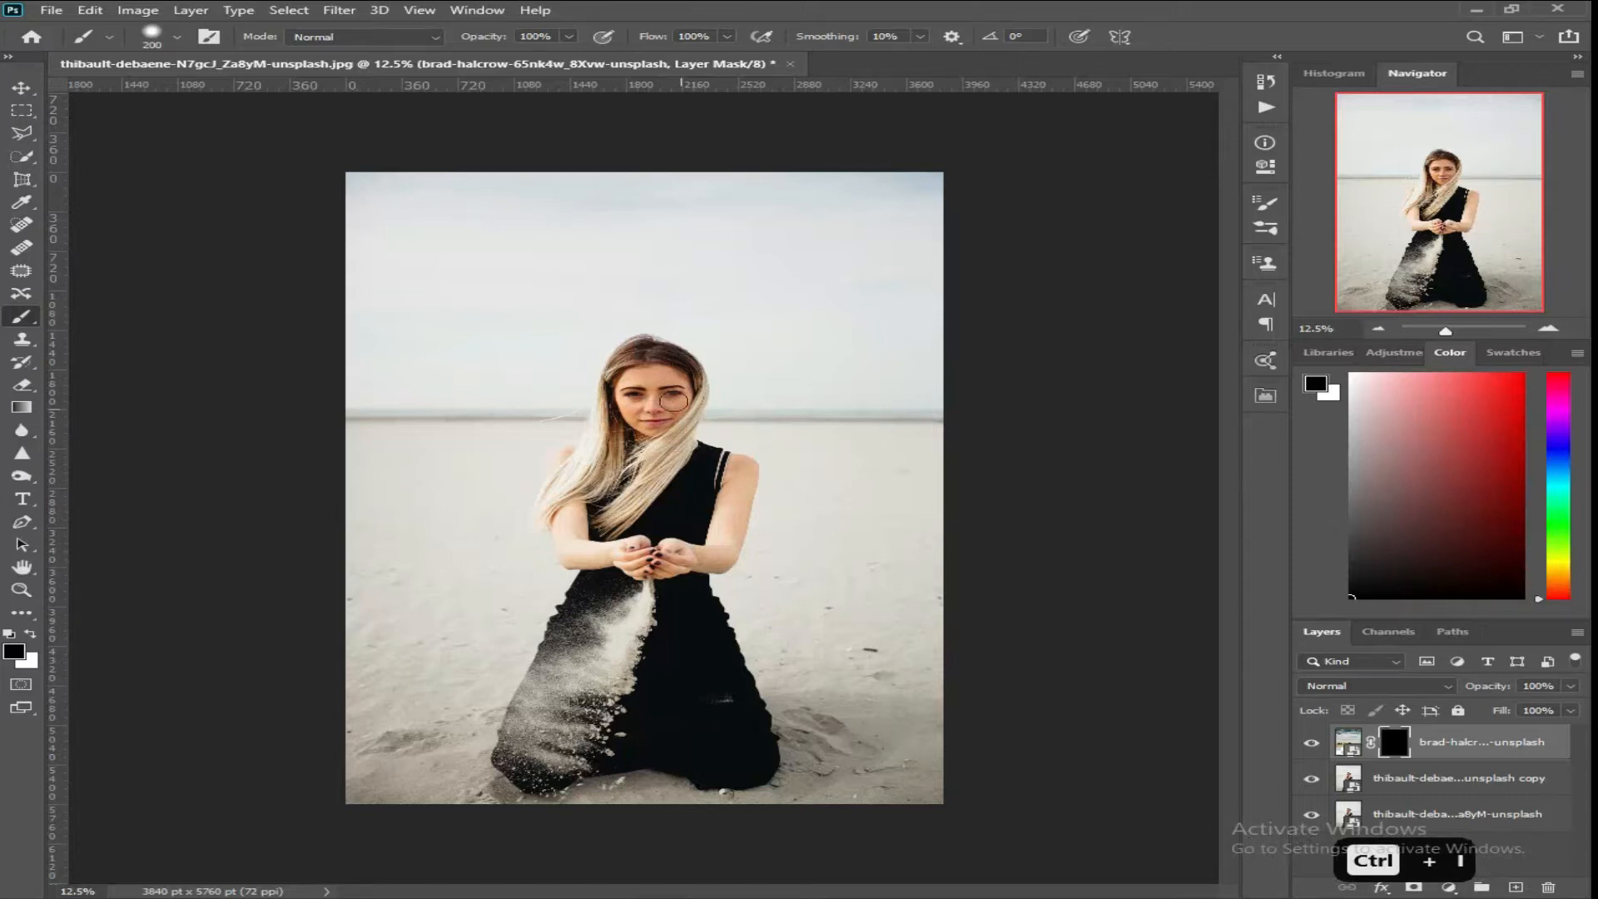
{"action": "key", "text": "ctrl+equal"}
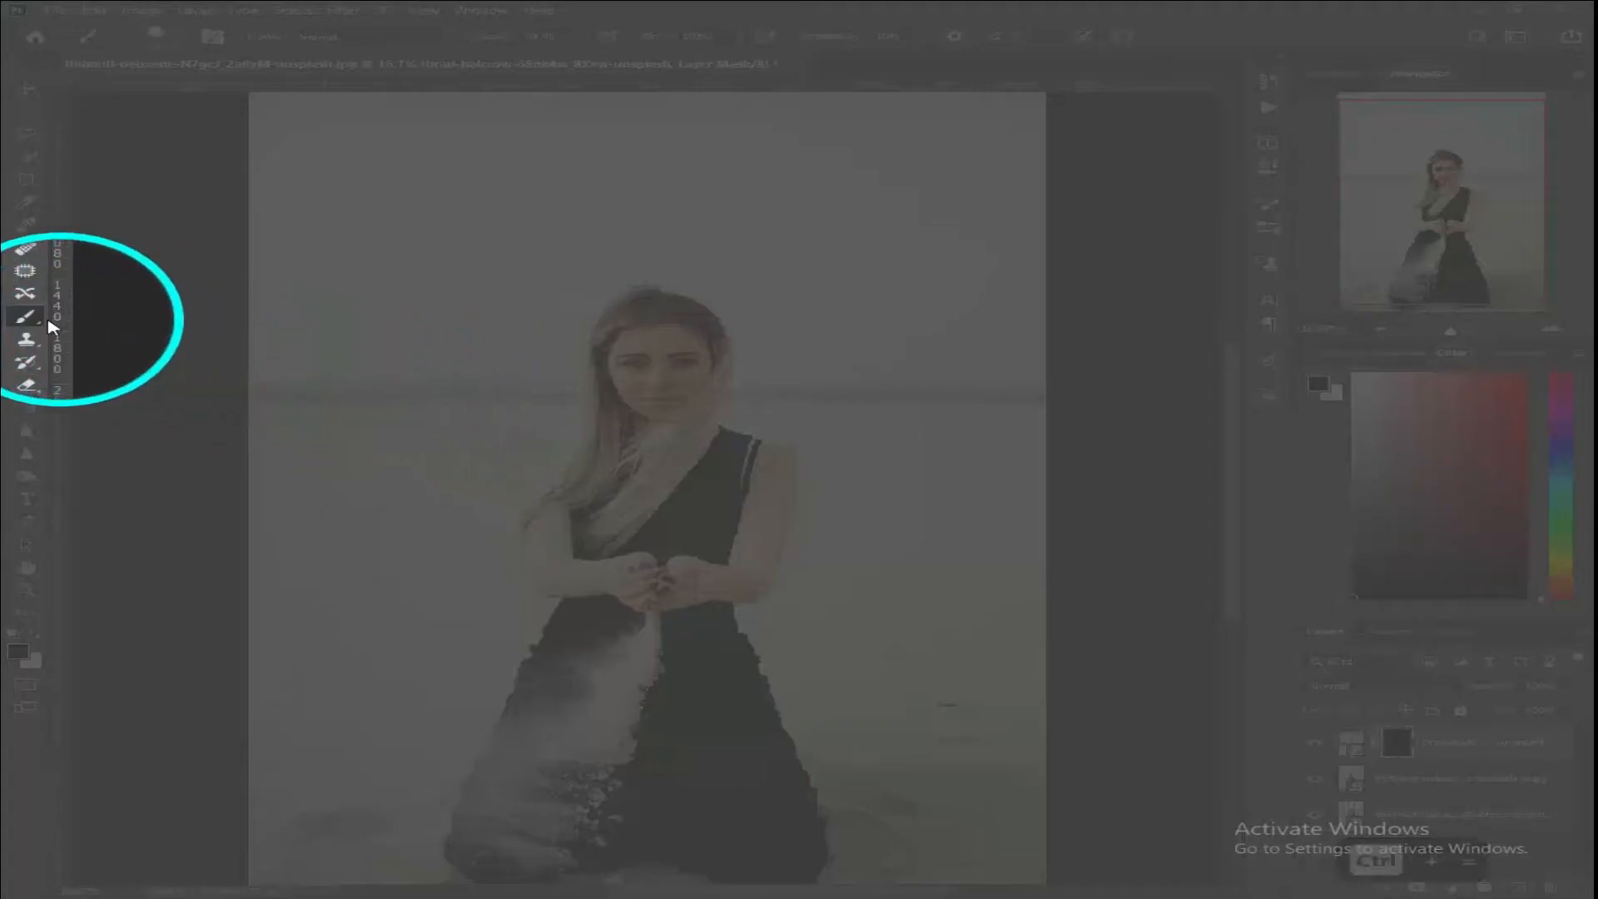
Step: Choose the Brush tool and set the foreground colour to near-white f9f9f9
{"action": "right_click", "coordinate": [18, 318]}
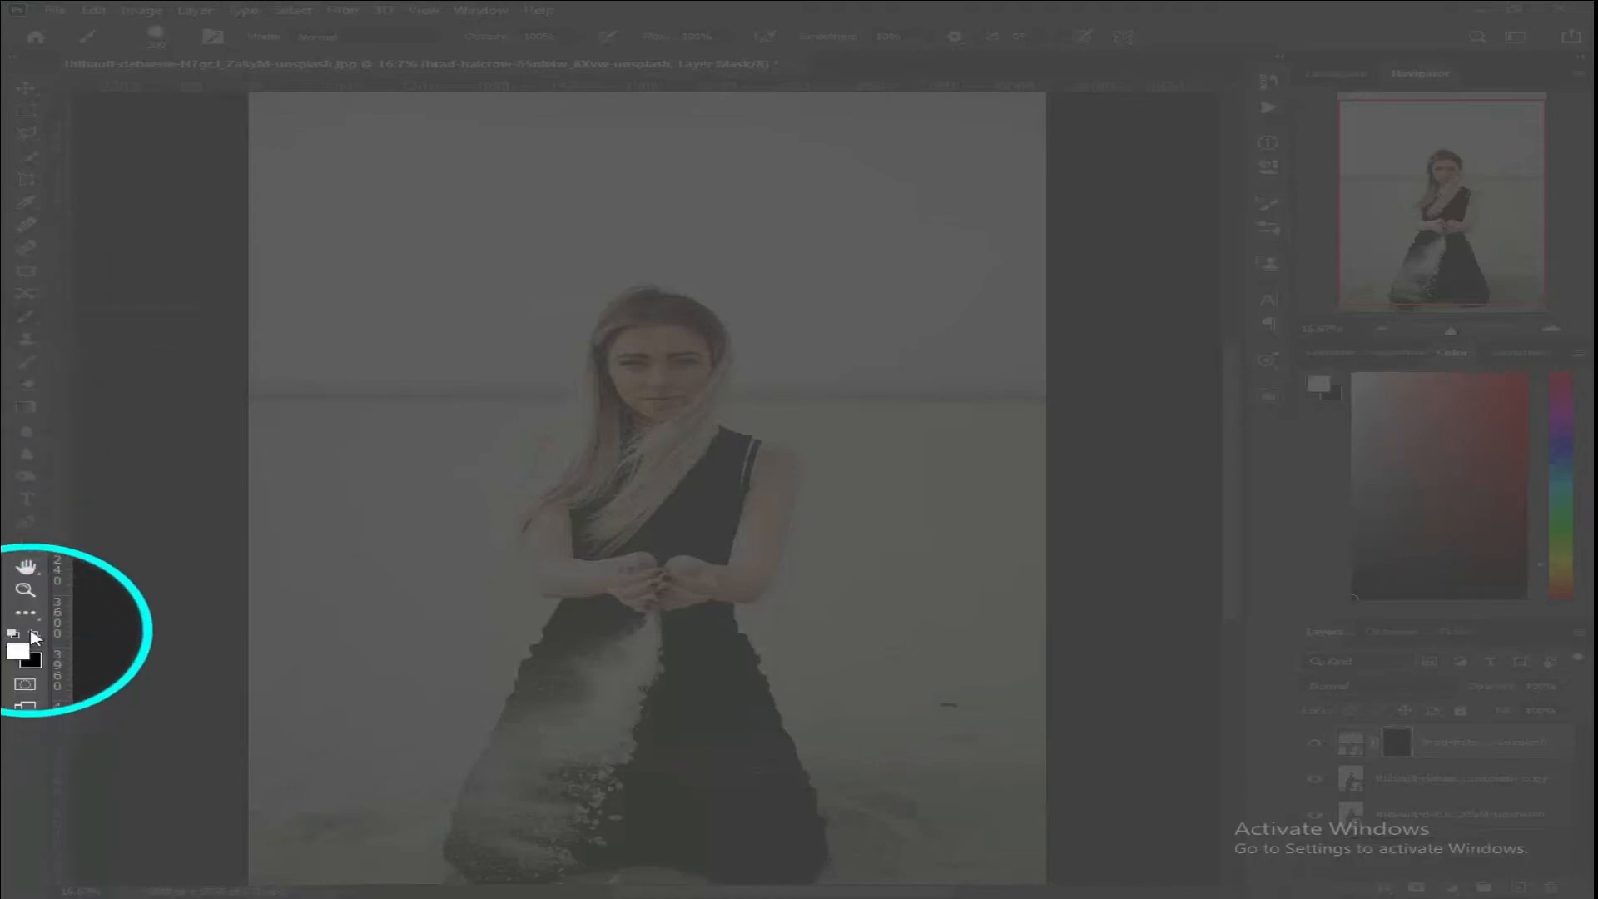
{"action": "key", "text": "x"}
{"action": "left_click", "coordinate": [18, 651]}
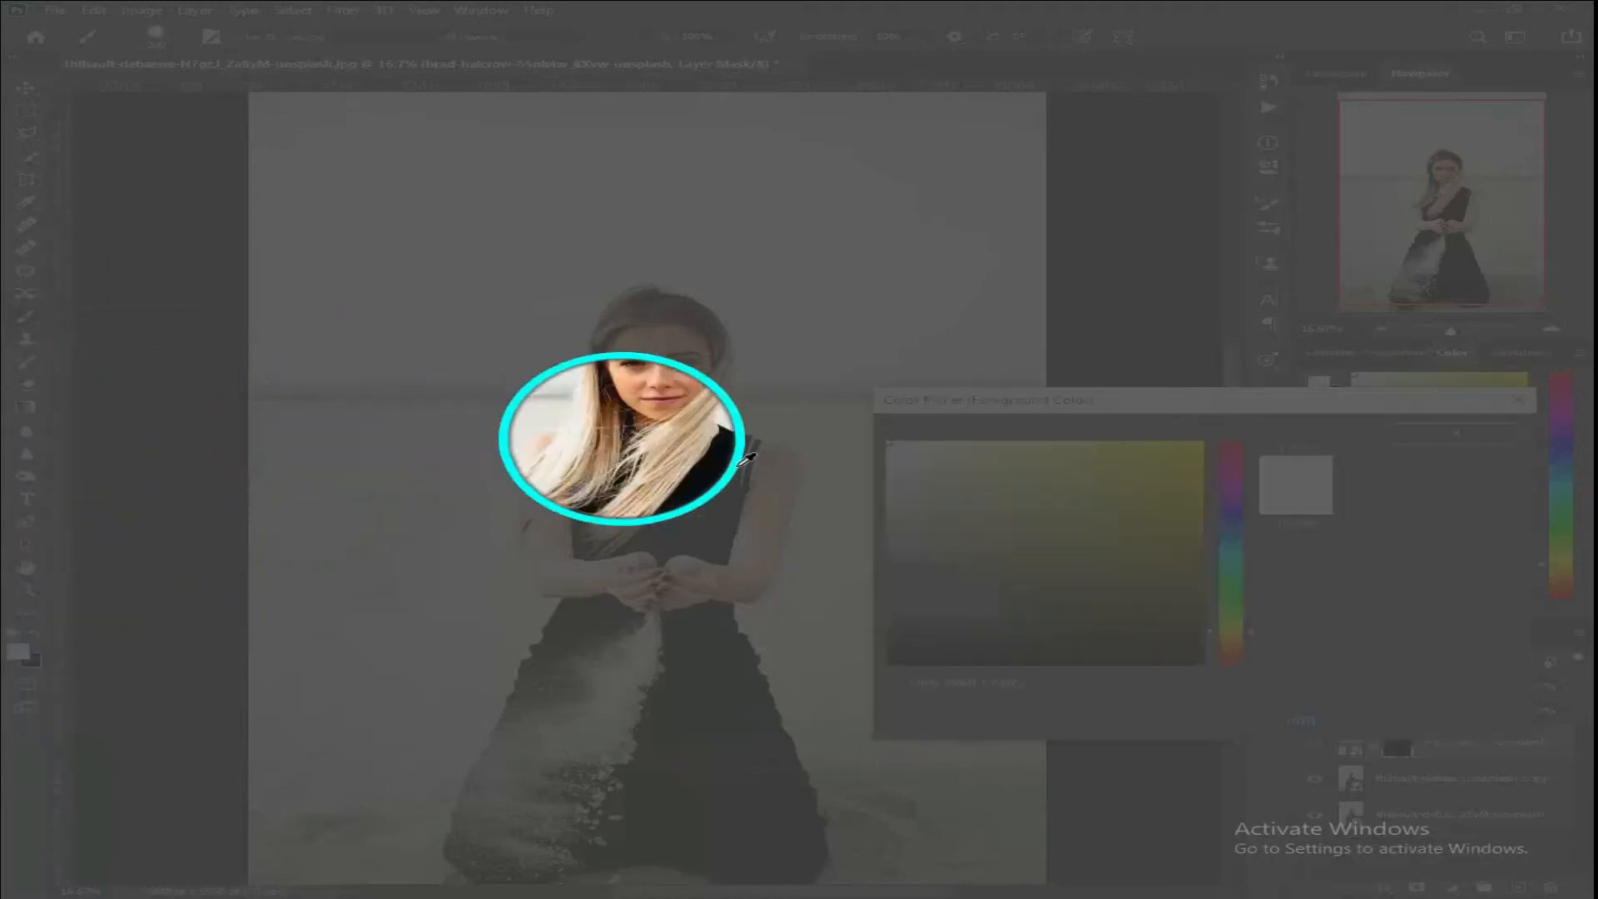
{"action": "left_click_drag", "start_coordinate": [1190, 481], "coordinate": [870, 446]}
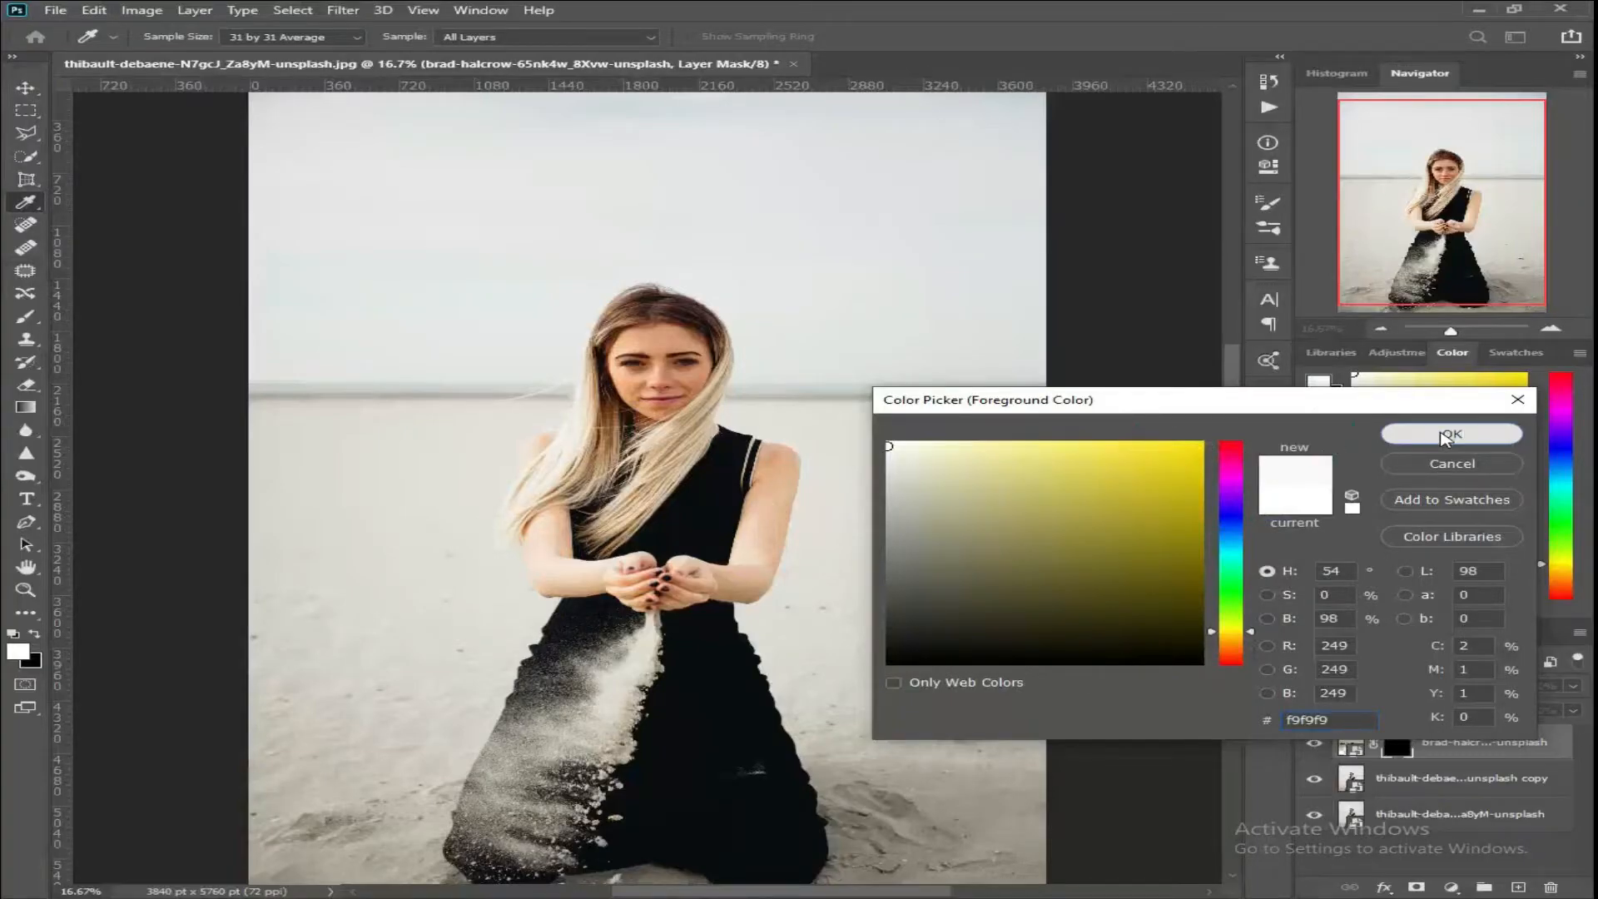
{"action": "left_click", "coordinate": [1451, 434]}
{"action": "key", "text": "b"}
Step: Set the brush to 600 px with 0% hardness
{"action": "key", "text": "ctrl+minus"}
{"action": "key", "text": "ctrl+minus"}
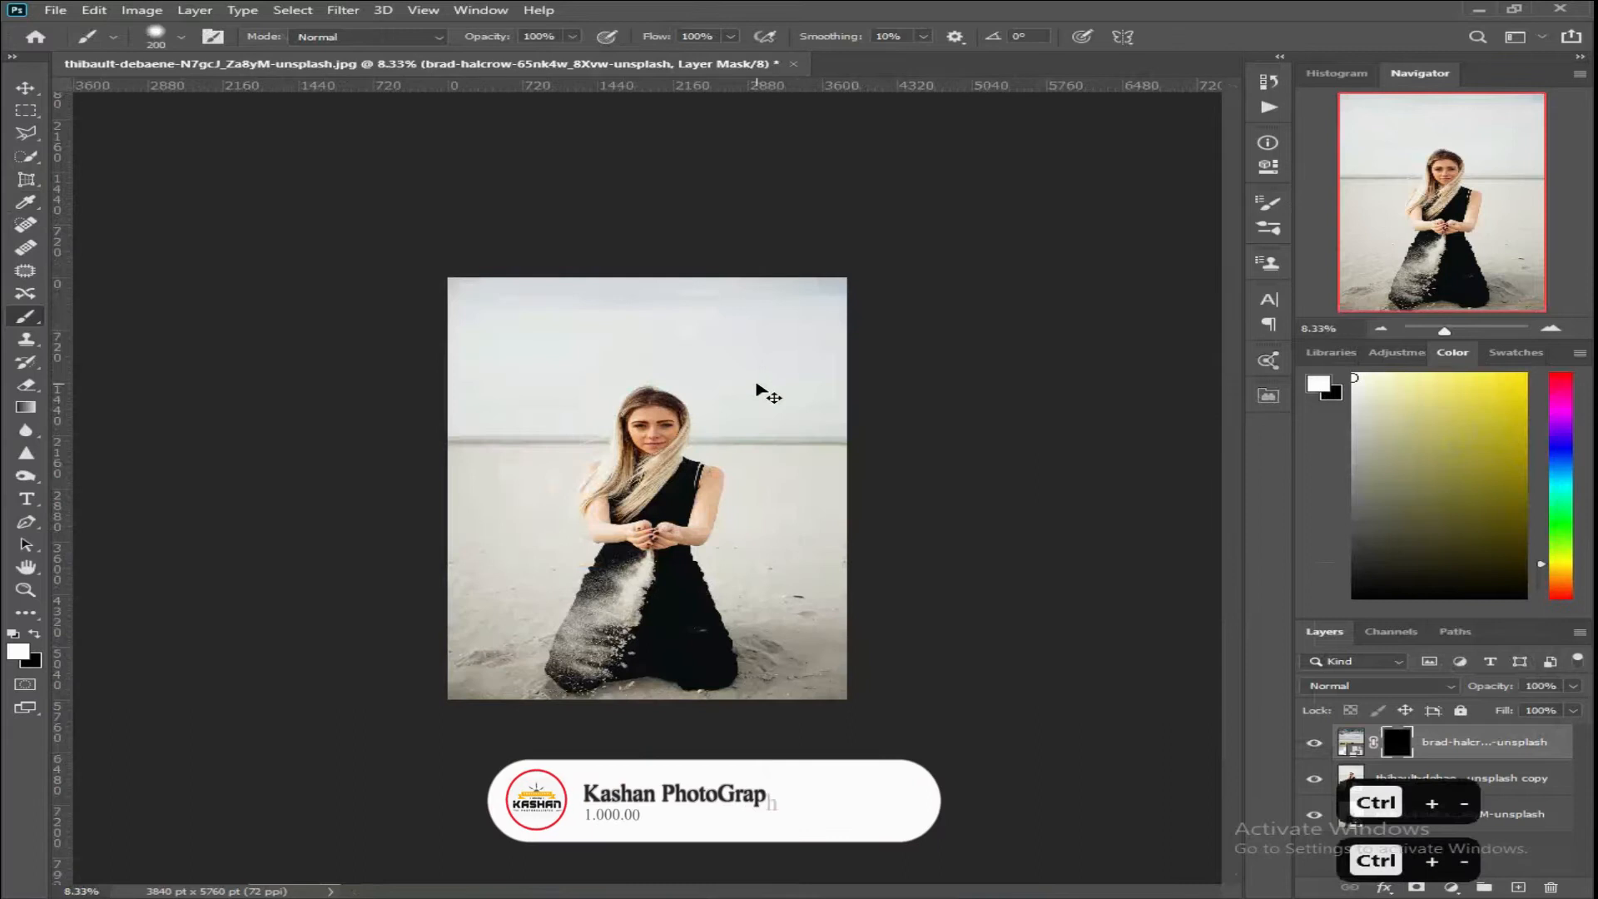
{"action": "key", "text": "ctrl+equal"}
{"action": "key", "text": "bracketright"}
{"action": "key", "text": "bracketright"}
{"action": "key", "text": "bracketright"}
{"action": "key", "text": "bracketright"}
{"action": "key", "text": "bracketright"}
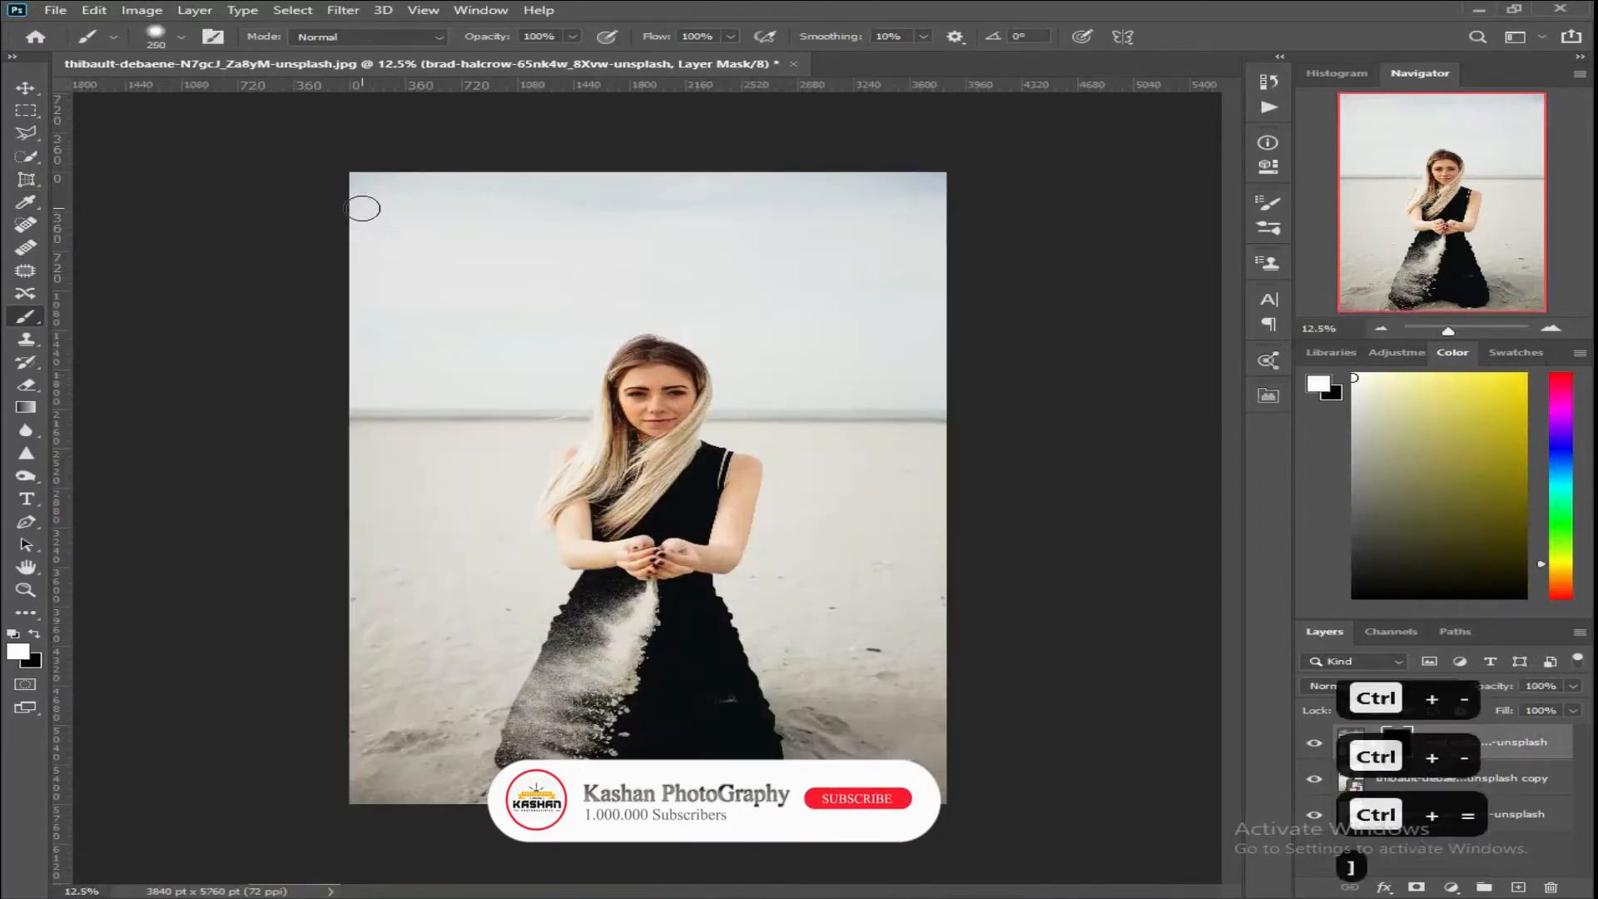
{"action": "right_click", "coordinate": [449, 214]}
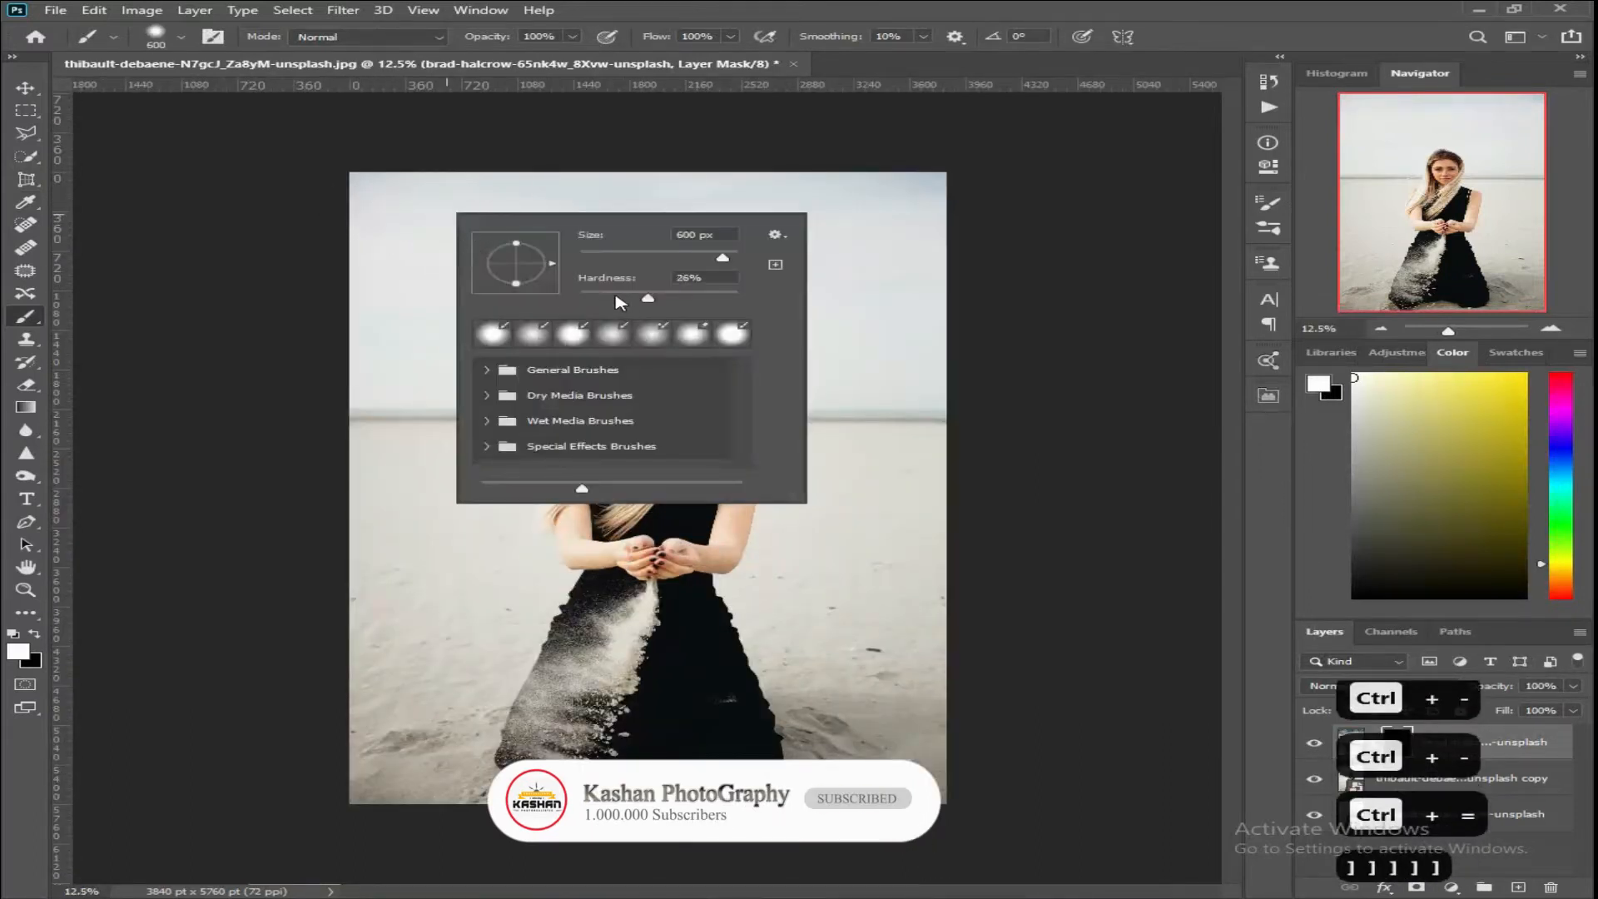
{"action": "left_click_drag", "start_coordinate": [564, 288], "coordinate": [557, 288]}
{"action": "key", "text": "bracketright"}
{"action": "key", "text": "bracketright"}
{"action": "left_click", "coordinate": [357, 200]}
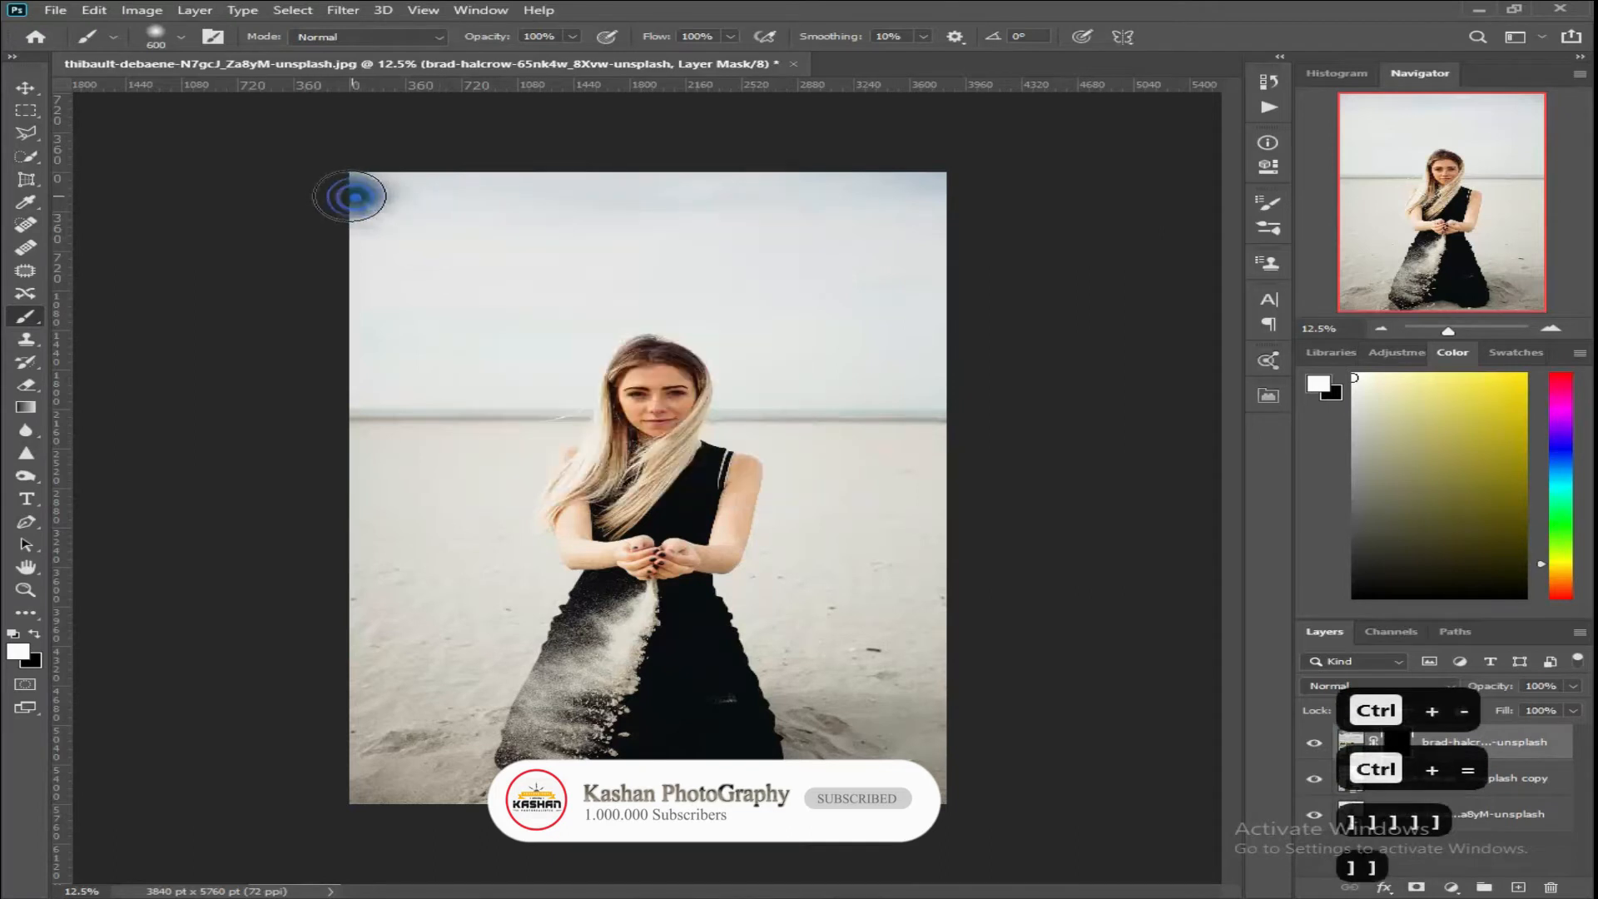
Step: Enlarge the brush to 1100 px and paint white on the mask across the sky and down to the horizon
{"action": "key", "text": "bracketright"}
{"action": "key", "text": "bracketright"}
{"action": "key", "text": "bracketright"}
{"action": "key", "text": "bracketright"}
{"action": "key", "text": "bracketright"}
{"action": "mouse_move", "coordinate": [347, 187]}
{"action": "left_mouse_down"}
{"action": "mouse_move", "coordinate": [875, 194]}
{"action": "mouse_move", "coordinate": [927, 208]}
{"action": "mouse_move", "coordinate": [939, 262]}
{"action": "mouse_move", "coordinate": [872, 304]}
{"action": "mouse_move", "coordinate": [942, 342]}
{"action": "mouse_move", "coordinate": [857, 343]}
{"action": "mouse_move", "coordinate": [934, 361]}
{"action": "mouse_move", "coordinate": [866, 385]}
{"action": "mouse_move", "coordinate": [867, 401]}
{"action": "mouse_move", "coordinate": [936, 411]}
{"action": "mouse_move", "coordinate": [913, 421]}
{"action": "mouse_move", "coordinate": [849, 389]}
{"action": "mouse_move", "coordinate": [775, 401]}
{"action": "mouse_move", "coordinate": [774, 380]}
{"action": "mouse_move", "coordinate": [741, 380]}
{"action": "mouse_move", "coordinate": [740, 351]}
{"action": "mouse_move", "coordinate": [680, 305]}
{"action": "mouse_move", "coordinate": [629, 297]}
{"action": "mouse_move", "coordinate": [723, 291]}
{"action": "mouse_move", "coordinate": [744, 308]}
{"action": "mouse_move", "coordinate": [729, 336]}
{"action": "mouse_move", "coordinate": [741, 318]}
{"action": "mouse_move", "coordinate": [660, 277]}
{"action": "mouse_move", "coordinate": [613, 320]}
{"action": "mouse_move", "coordinate": [517, 357]}
{"action": "mouse_move", "coordinate": [511, 379]}
{"action": "mouse_move", "coordinate": [542, 371]}
{"action": "mouse_move", "coordinate": [542, 395]}
{"action": "mouse_move", "coordinate": [491, 375]}
{"action": "mouse_move", "coordinate": [553, 387]}
{"action": "mouse_move", "coordinate": [520, 406]}
{"action": "mouse_move", "coordinate": [360, 412]}
{"action": "mouse_move", "coordinate": [369, 357]}
{"action": "mouse_move", "coordinate": [421, 373]}
{"action": "mouse_move", "coordinate": [381, 264]}
{"action": "mouse_move", "coordinate": [420, 304]}
{"action": "mouse_move", "coordinate": [496, 257]}
{"action": "mouse_move", "coordinate": [619, 297]}
{"action": "mouse_move", "coordinate": [907, 292]}
{"action": "mouse_move", "coordinate": [819, 283]}
{"action": "mouse_move", "coordinate": [888, 285]}
{"action": "left_mouse_up"}
{"action": "mouse_move", "coordinate": [721, 318]}
{"action": "left_mouse_down"}
{"action": "mouse_move", "coordinate": [763, 284]}
{"action": "mouse_move", "coordinate": [839, 366]}
{"action": "left_mouse_up"}
Step: Lower the beach layer's opacity to 68%
{"action": "key", "text": "ctrl+equal"}
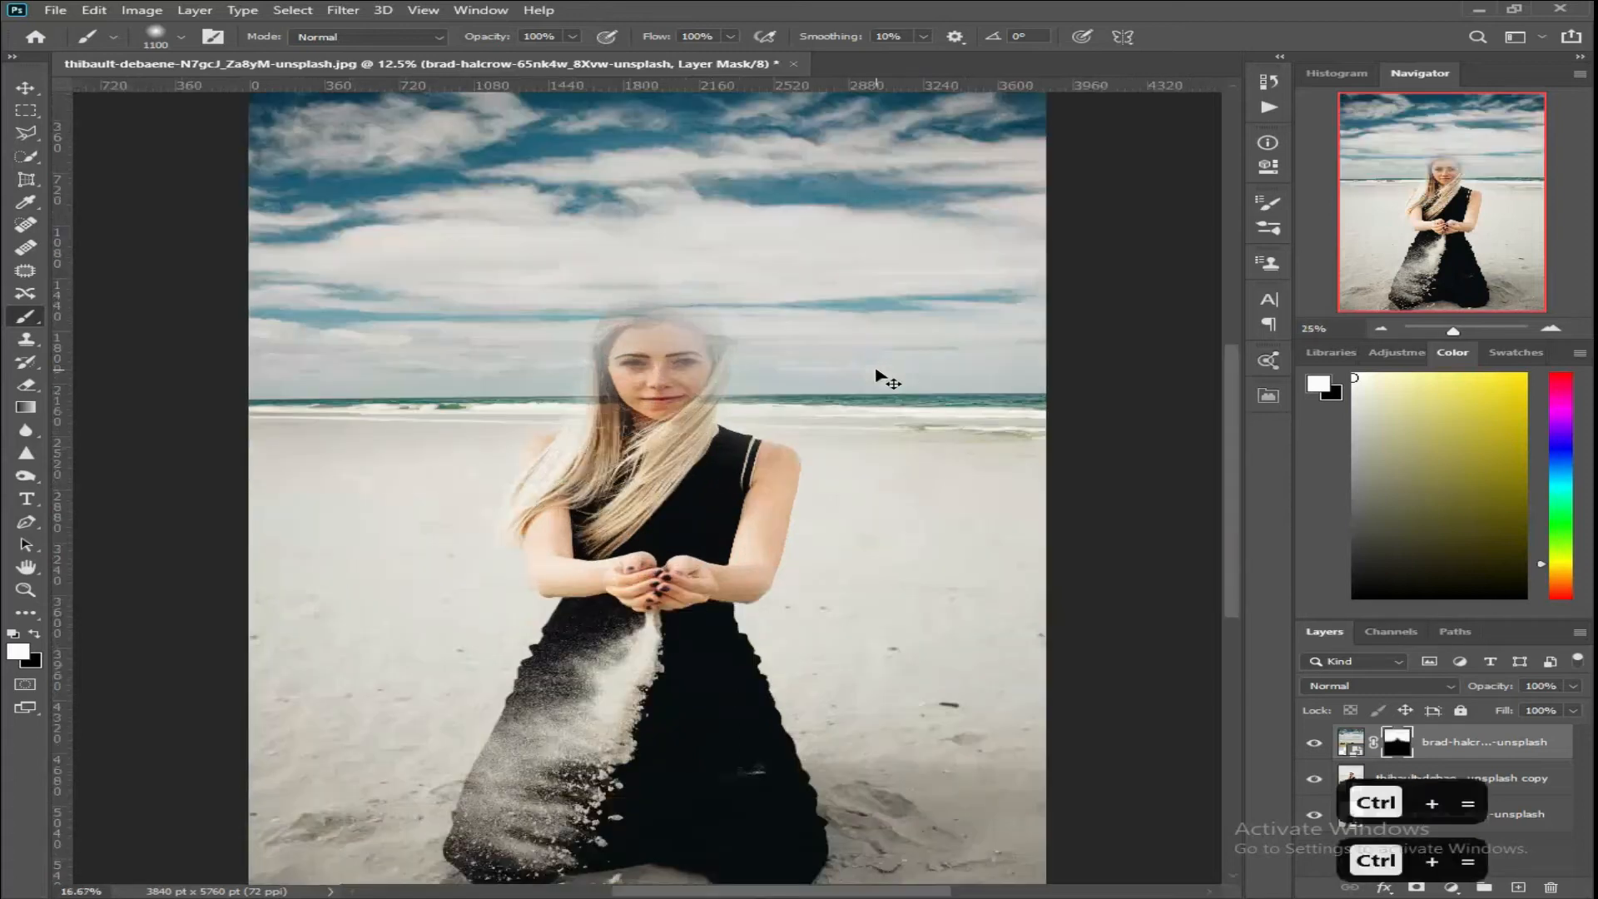
{"action": "key", "text": "ctrl+equal"}
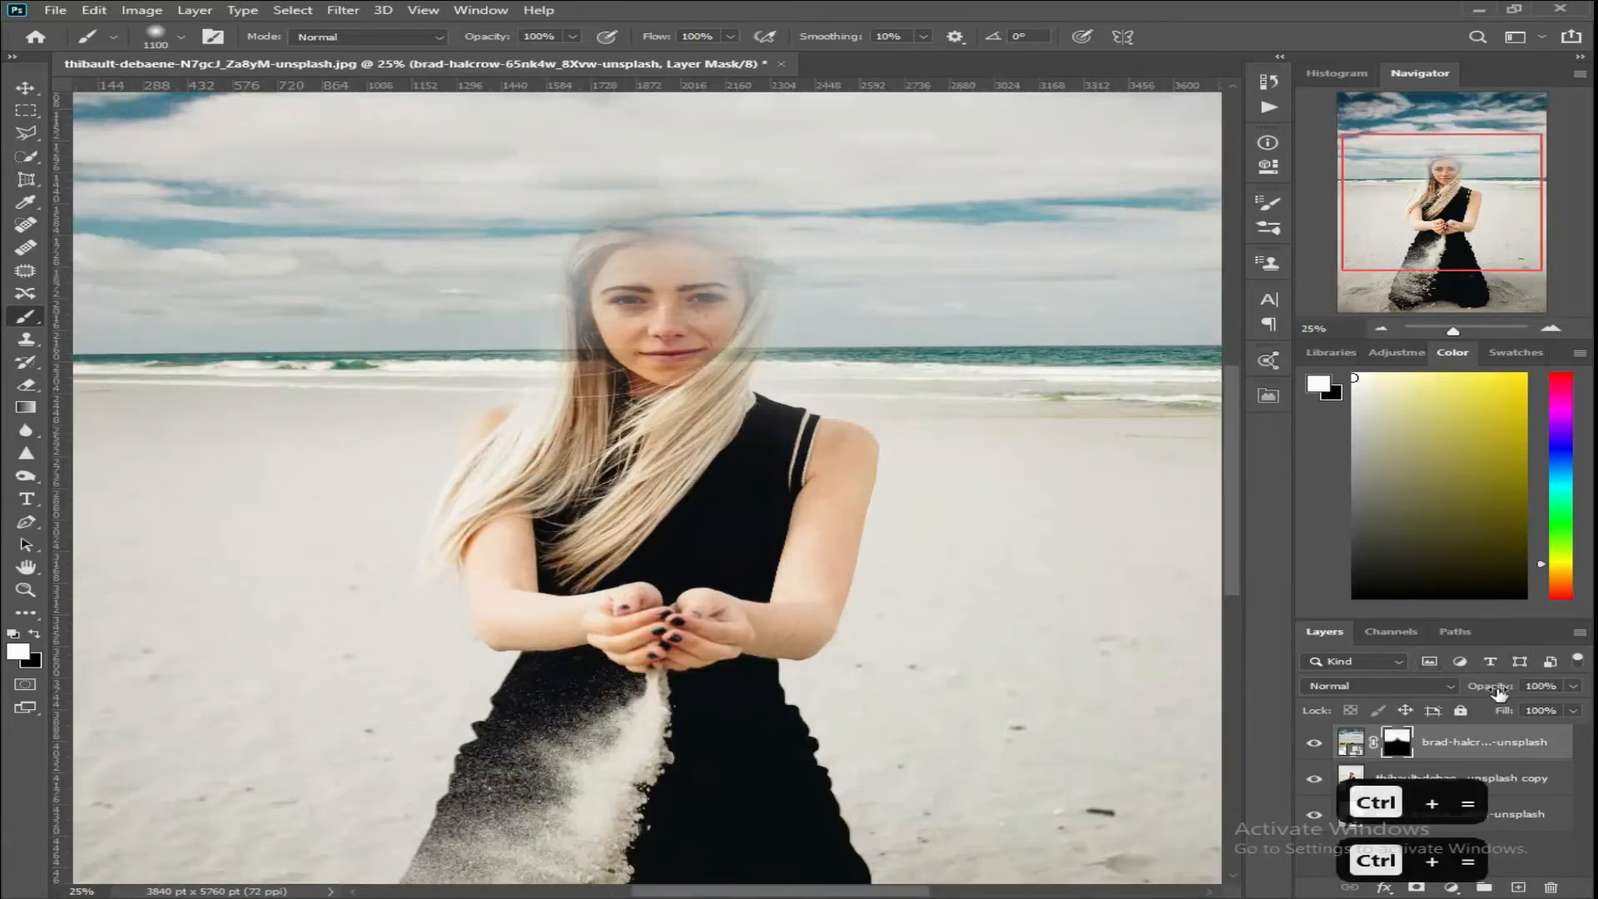
{"action": "left_click_drag", "start_coordinate": [1498, 692], "coordinate": [1456, 690]}
{"action": "key", "text": "ctrl+equal"}
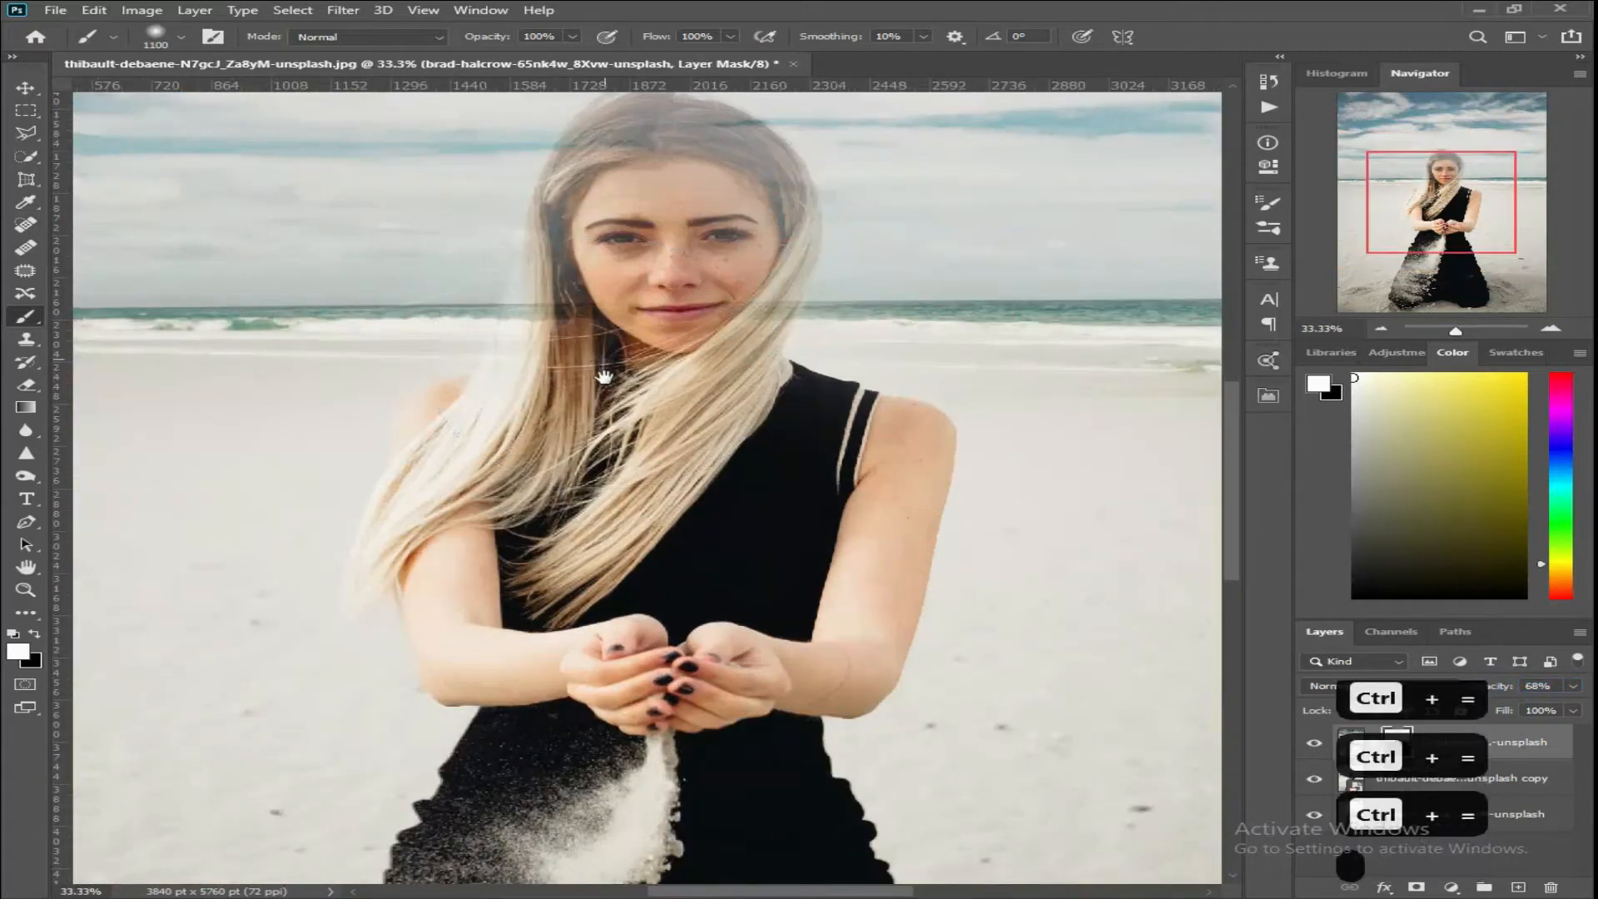
{"action": "key", "text": "ctrl+equal"}
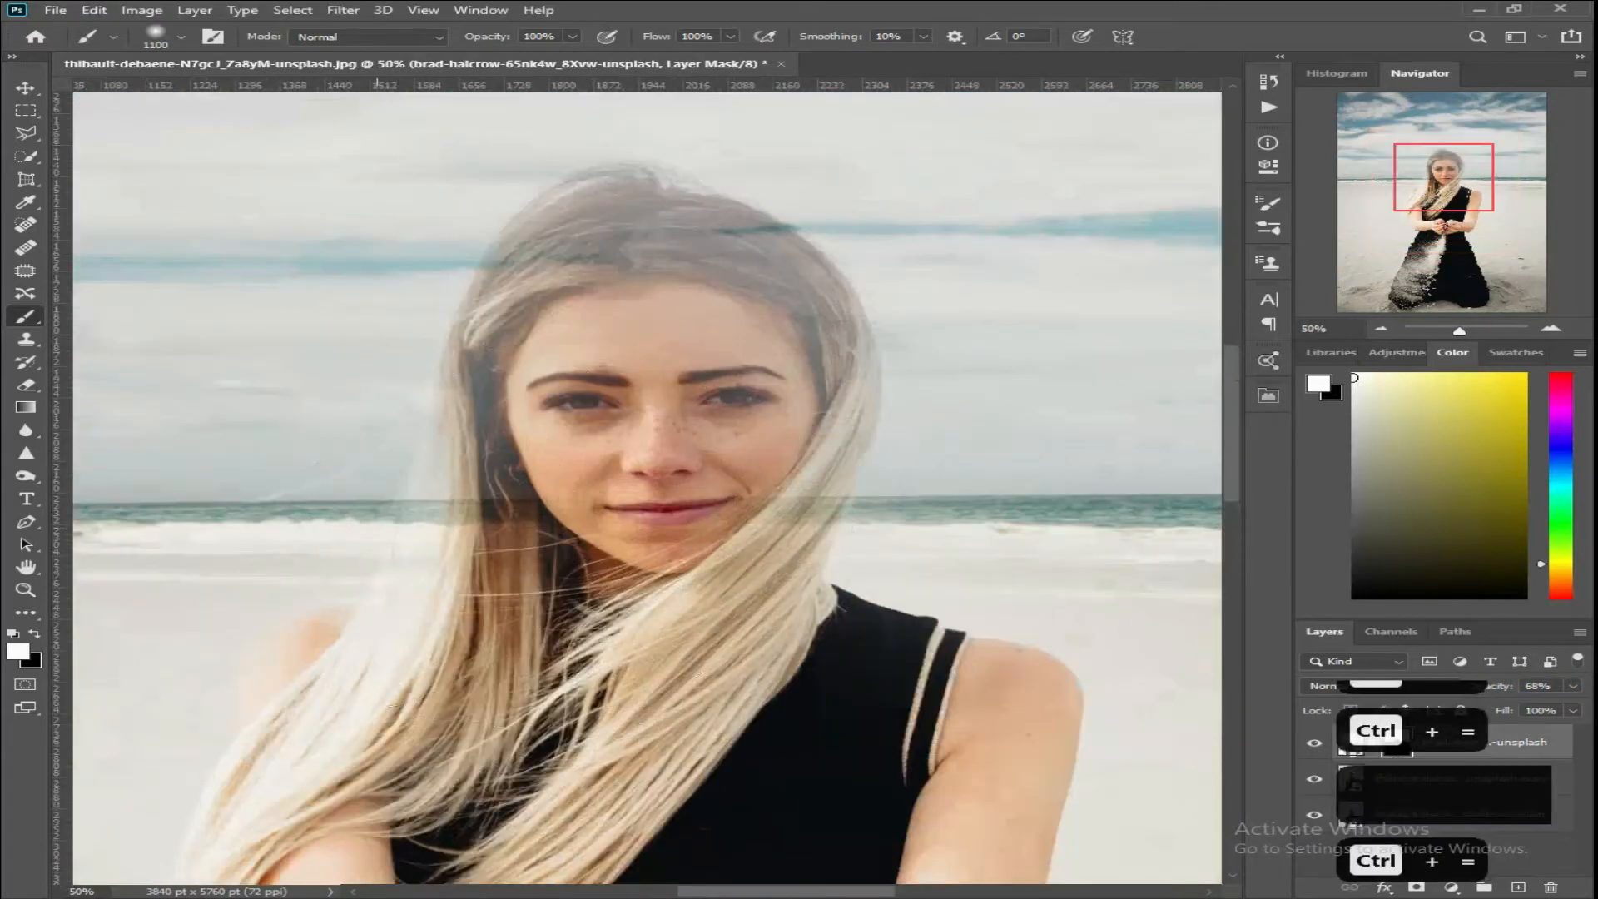
{"action": "key", "text": "Return"}
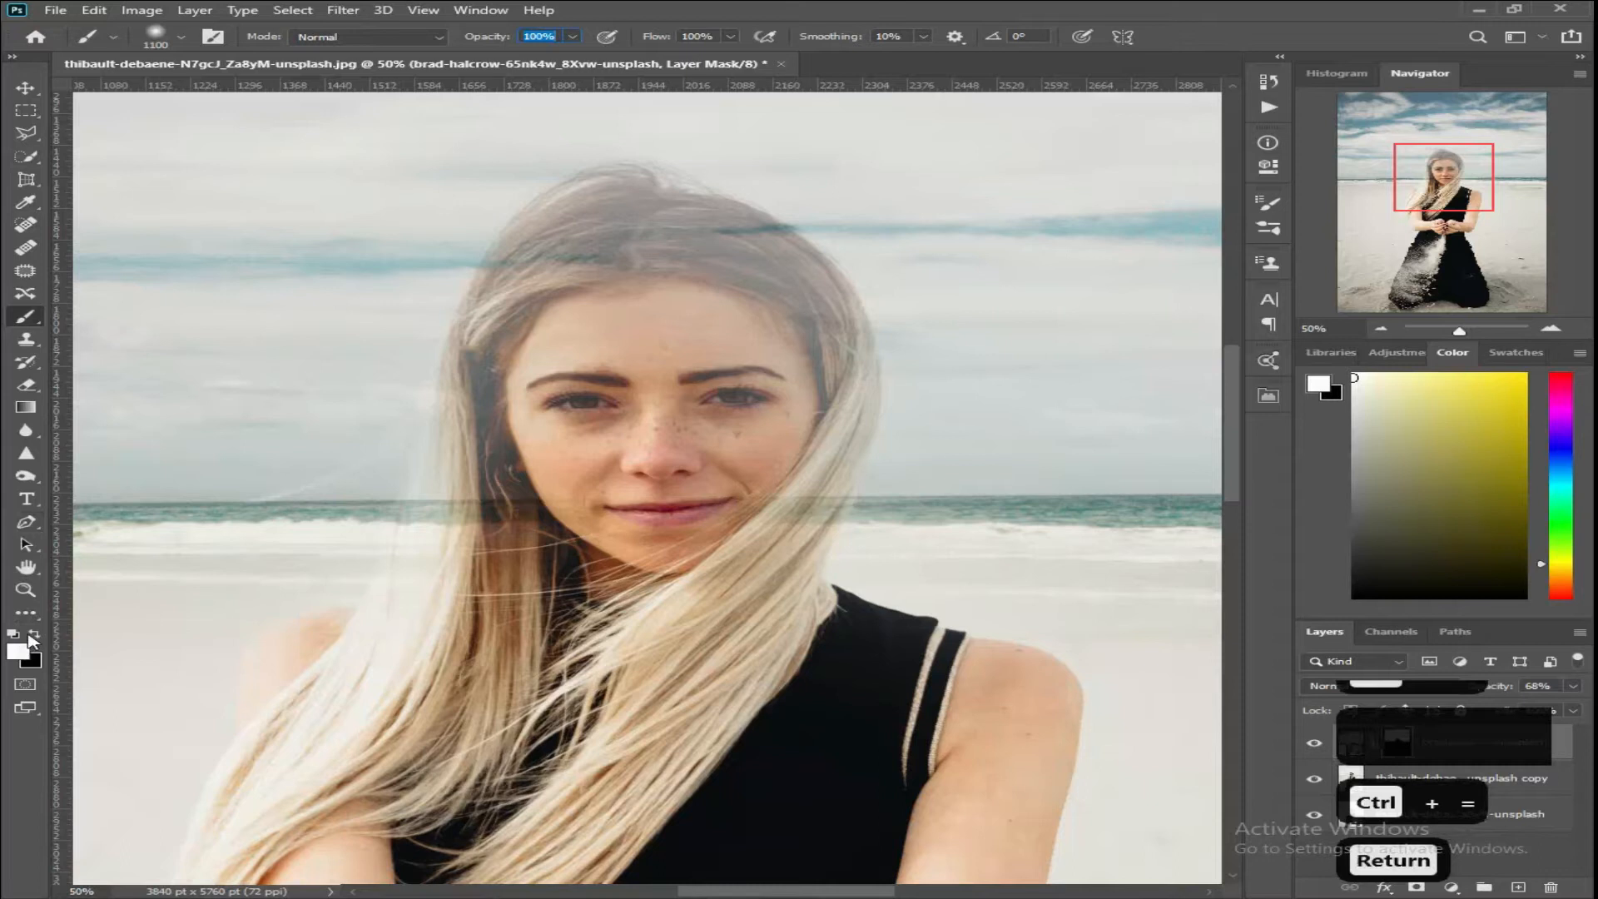
Step: Paint black on the mask over the top of the woman's hair and forehead with a 500 px brush
{"action": "key", "text": "ctrl+equal"}
{"action": "key", "text": "bracketleft"}
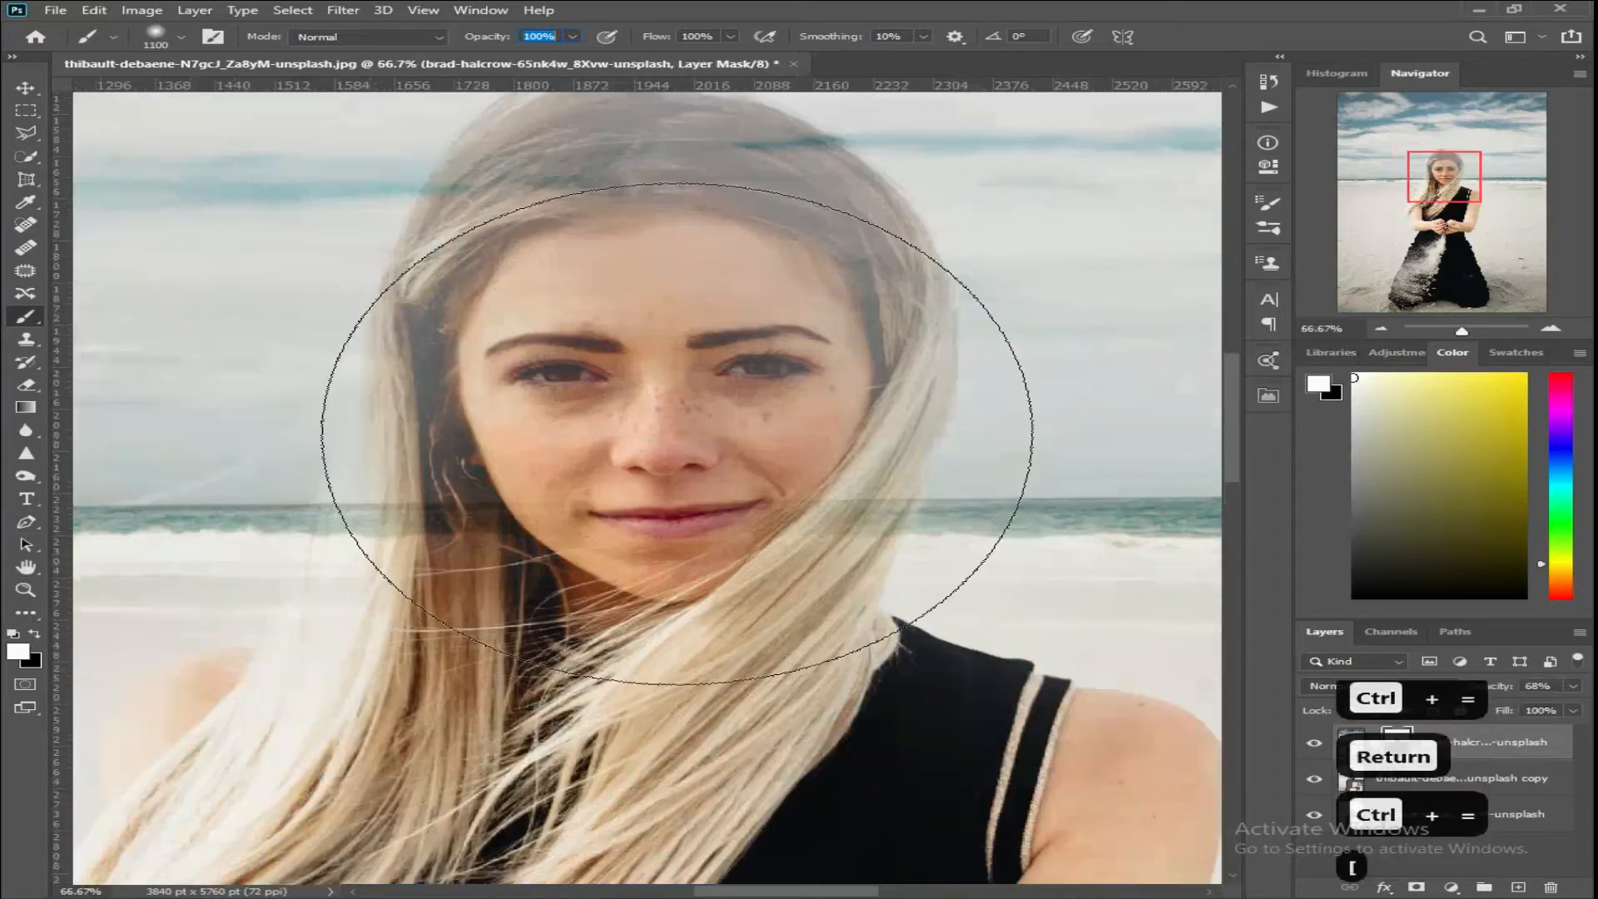
{"action": "key", "text": "ctrl+minus"}
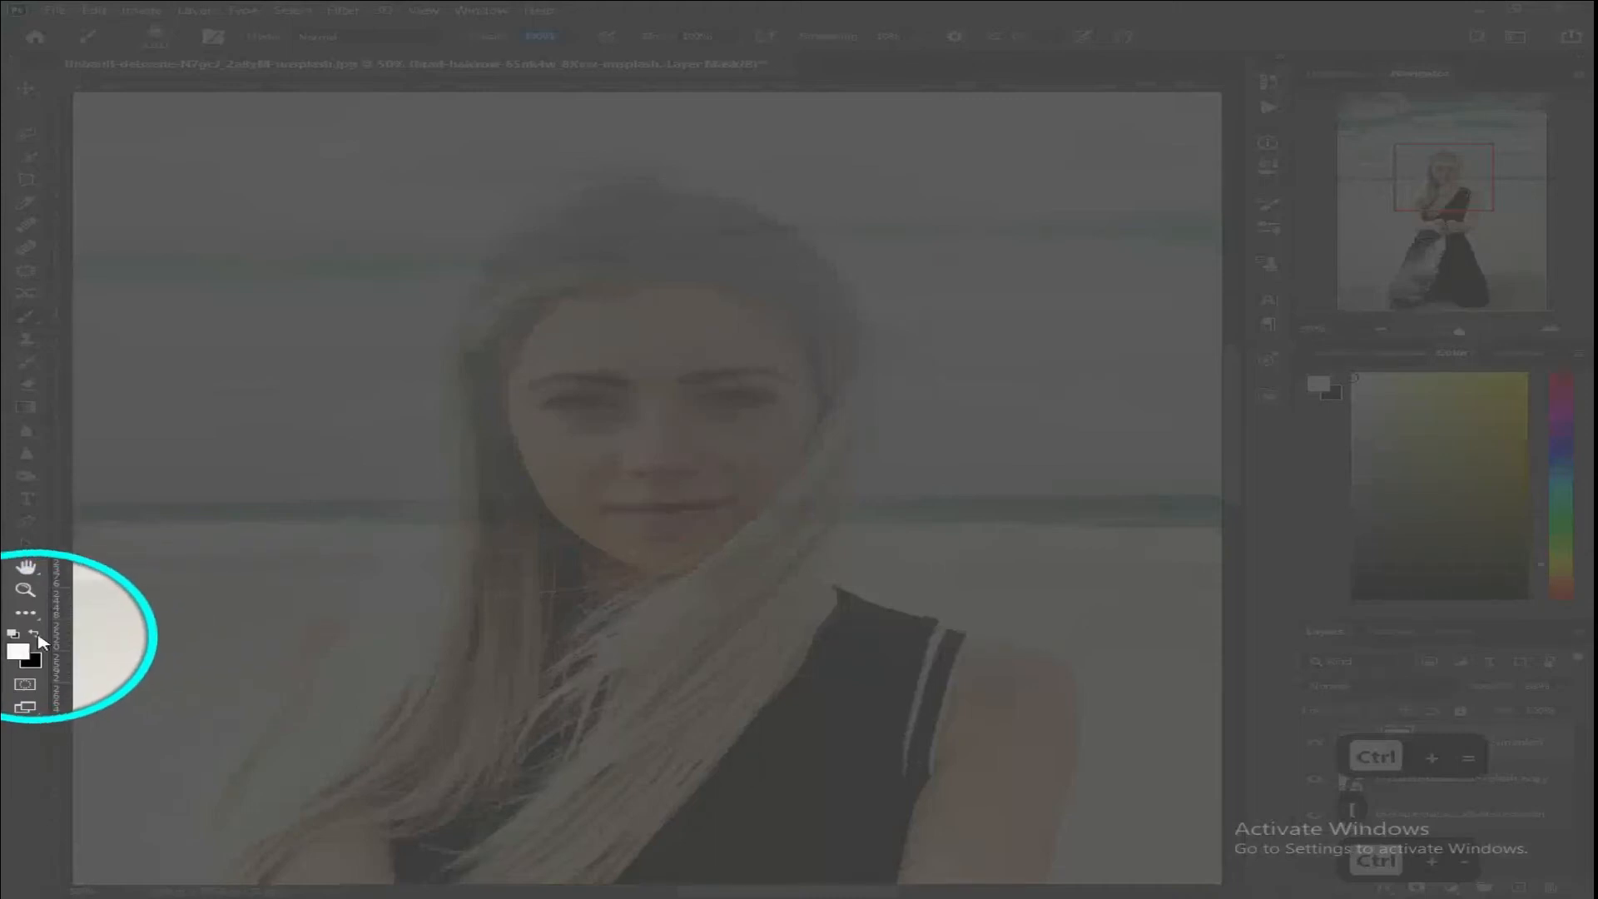
{"action": "left_click", "coordinate": [35, 634]}
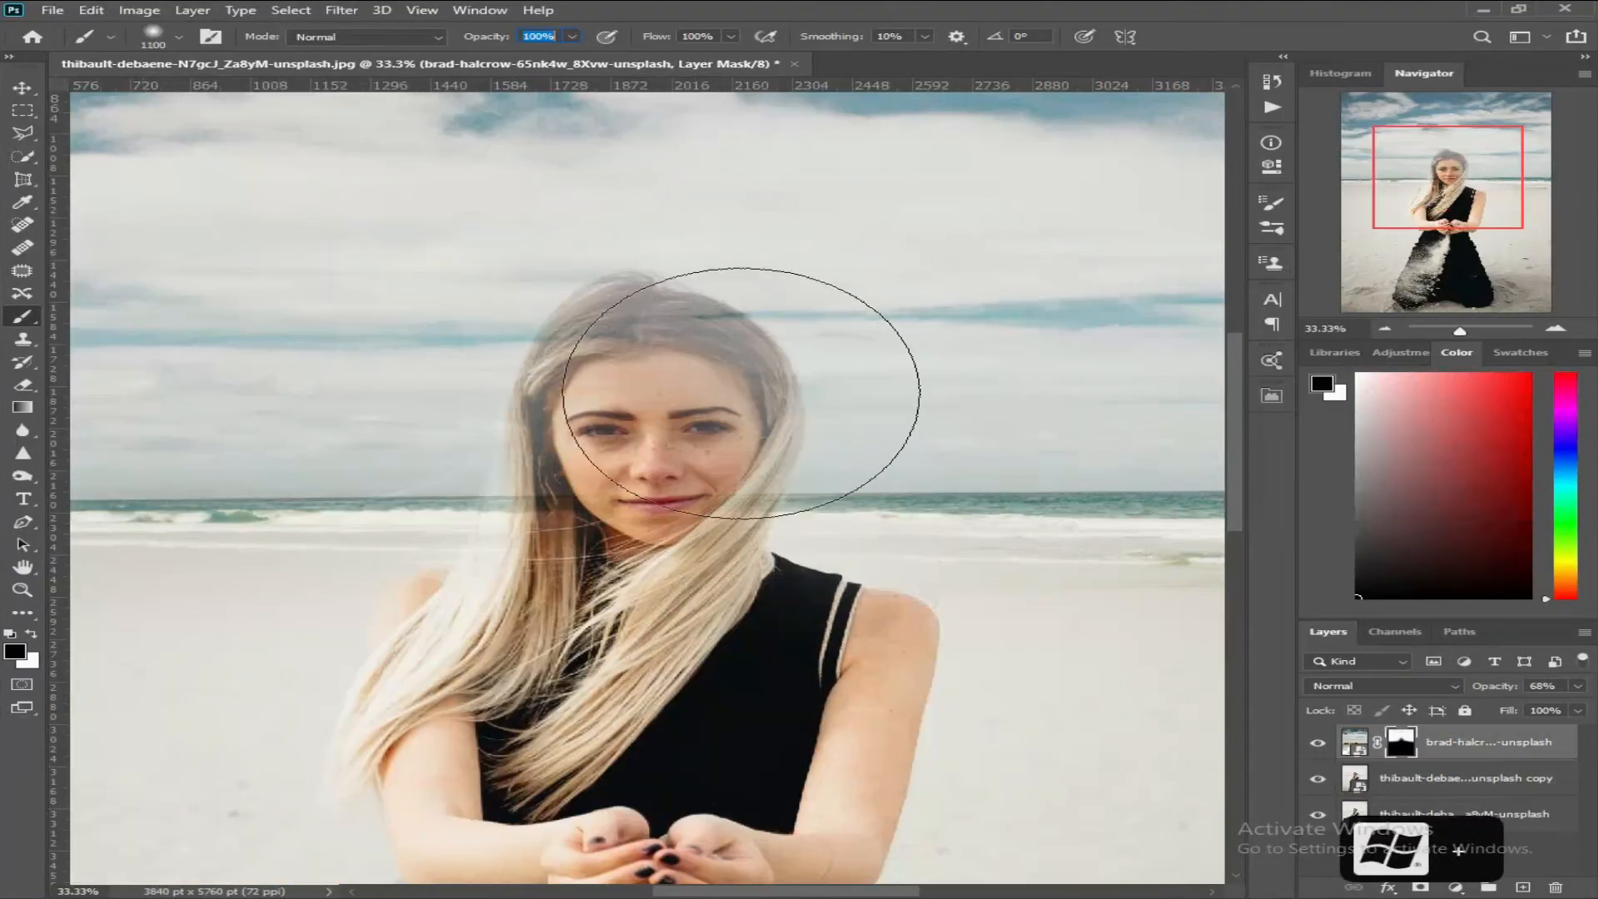
{"action": "key", "text": "bracketleft"}
{"action": "key", "text": "bracketleft"}
{"action": "key", "text": "bracketleft"}
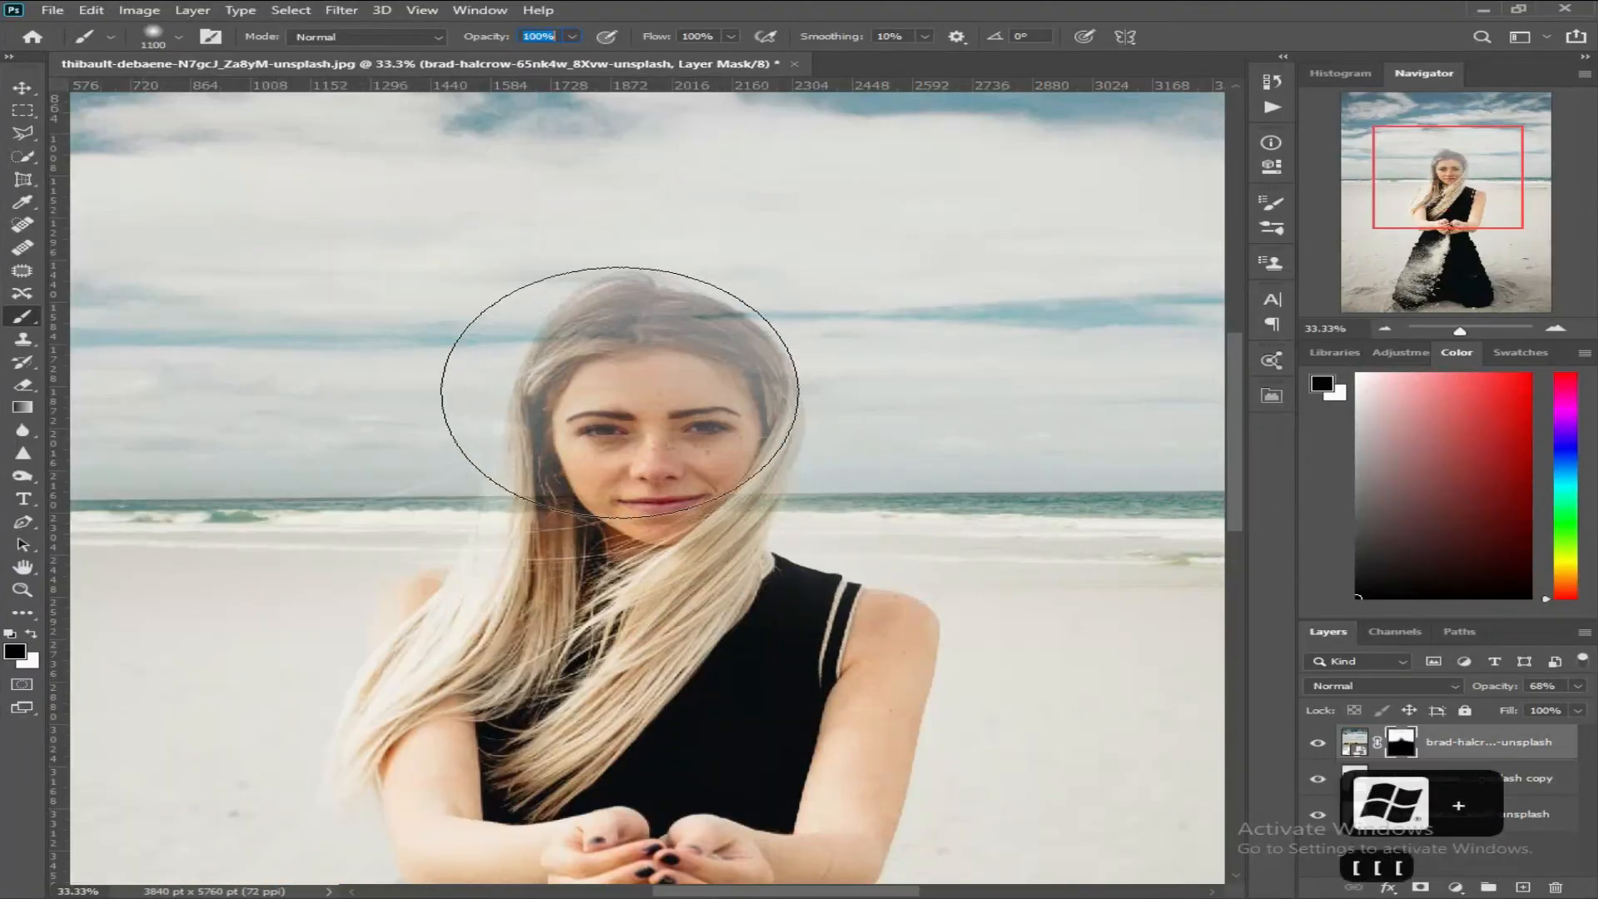
{"action": "key", "text": "bracketleft"}
{"action": "key", "text": "bracketleft"}
{"action": "key", "text": "bracketleft"}
{"action": "key", "text": "bracketleft"}
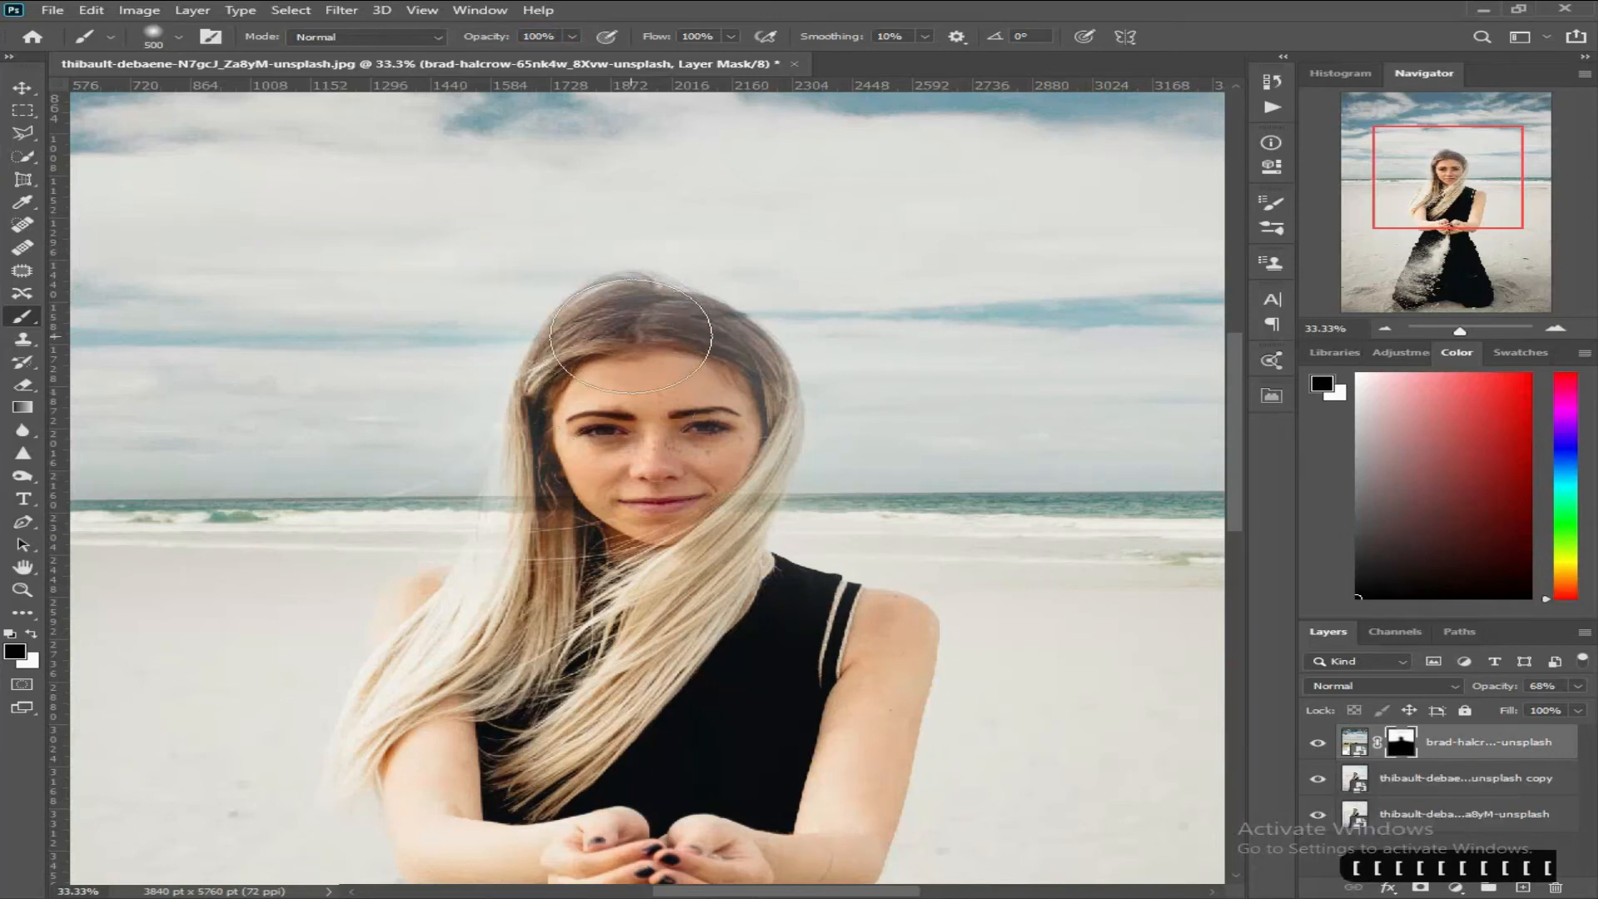
{"action": "left_click", "coordinate": [631, 334]}
{"action": "left_click_drag", "start_coordinate": [655, 323], "coordinate": [669, 343]}
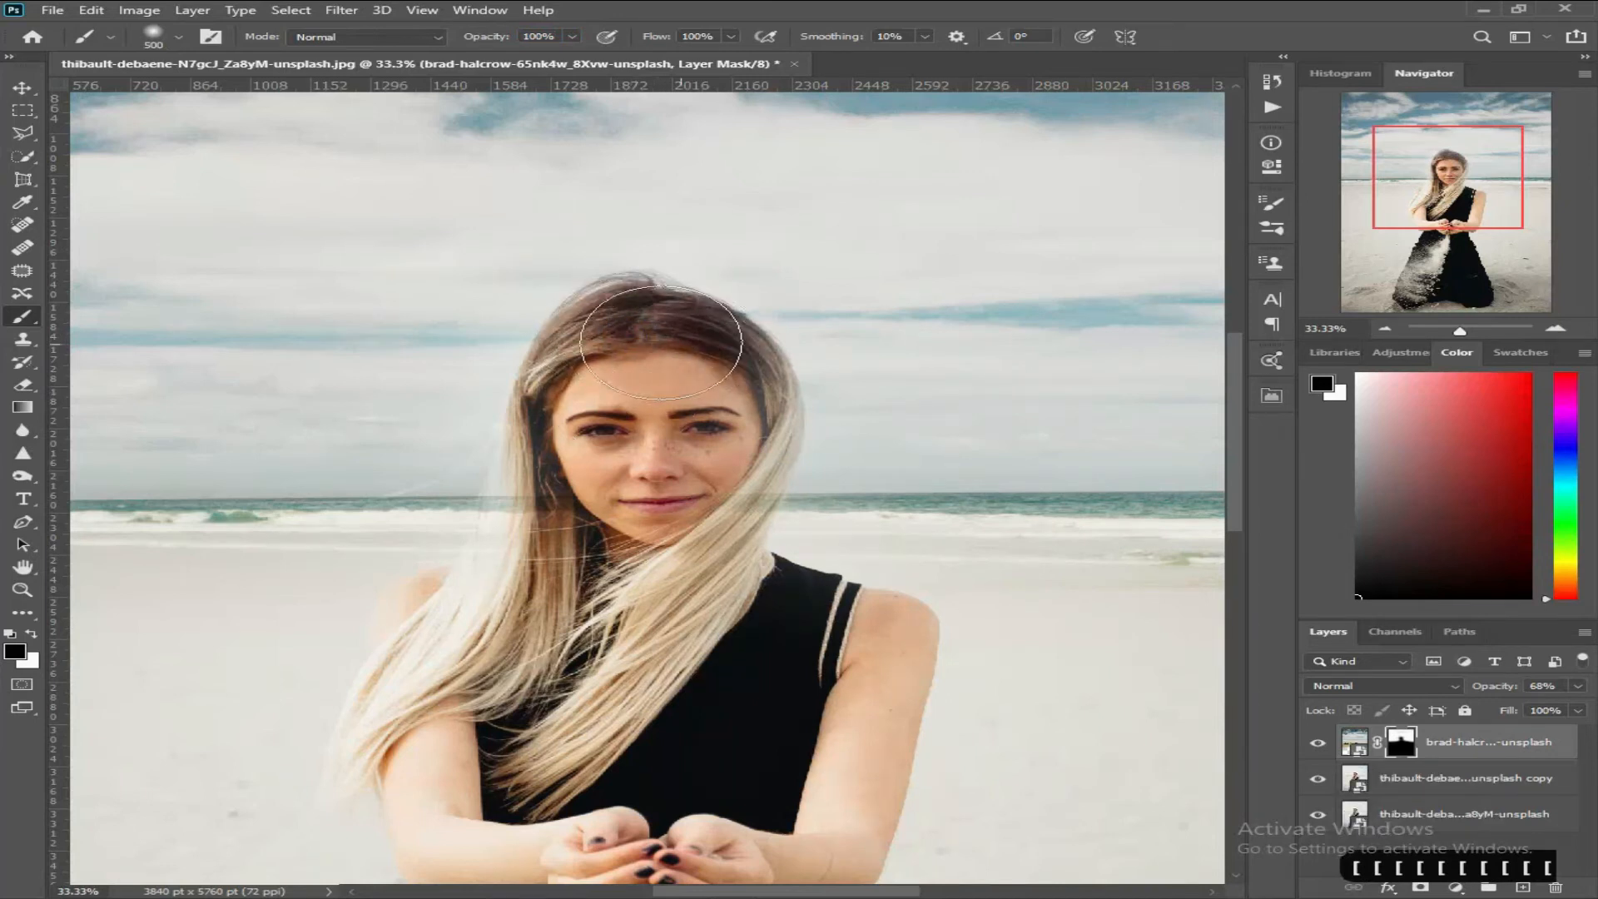
Step: Raise the brush hardness to 35% and paint black on the mask over the woman's head, hair and upper body
{"action": "right_click", "coordinate": [661, 342]}
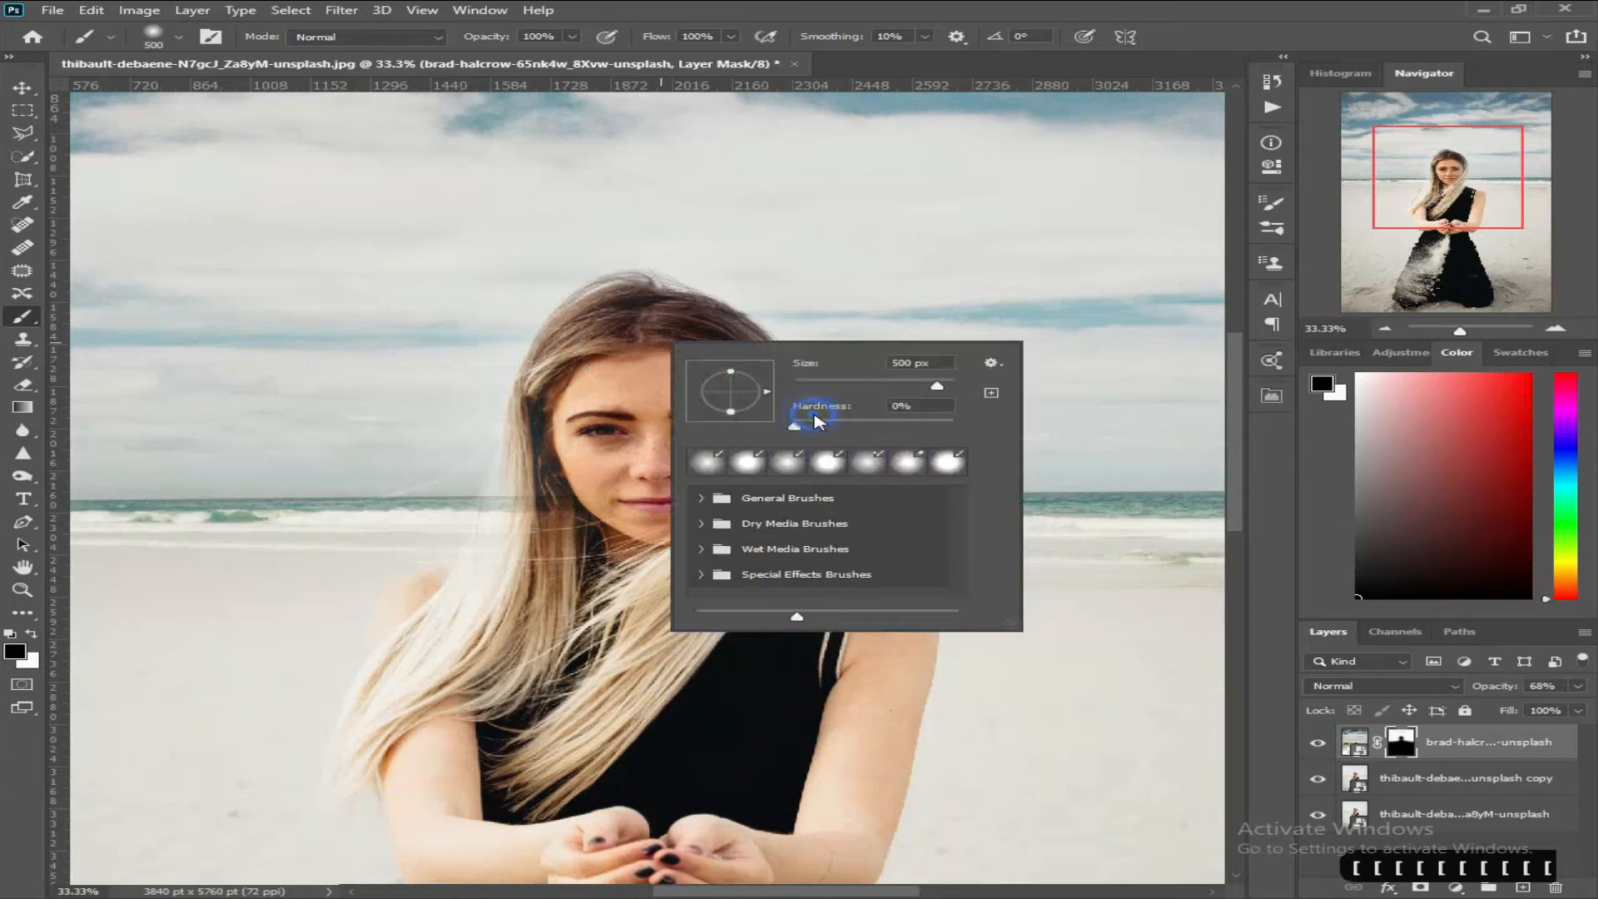
{"action": "left_click_drag", "start_coordinate": [815, 415], "coordinate": [850, 421]}
{"action": "left_click", "coordinate": [635, 364]}
{"action": "left_click", "coordinate": [632, 331]}
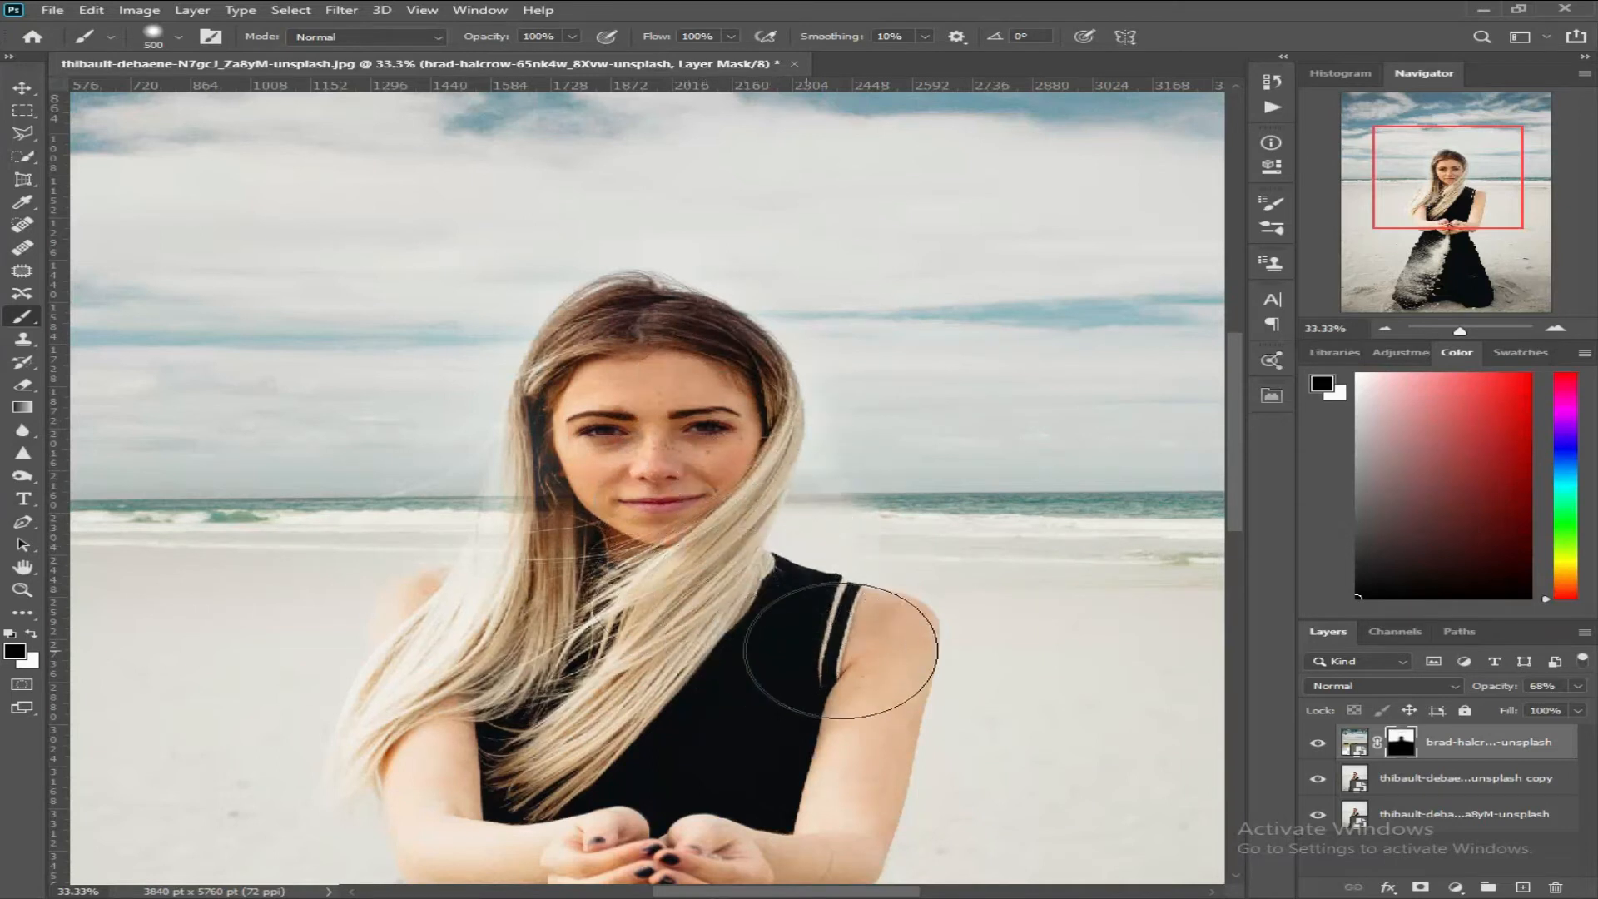
{"action": "left_click", "coordinate": [610, 631]}
Step: Reduce the brush to 250 px and mask the sky and sea off the remaining hair around the woman's head
{"action": "key", "text": "bracketleft"}
{"action": "key", "text": "bracketleft"}
{"action": "key", "text": "bracketleft"}
{"action": "key", "text": "bracketleft"}
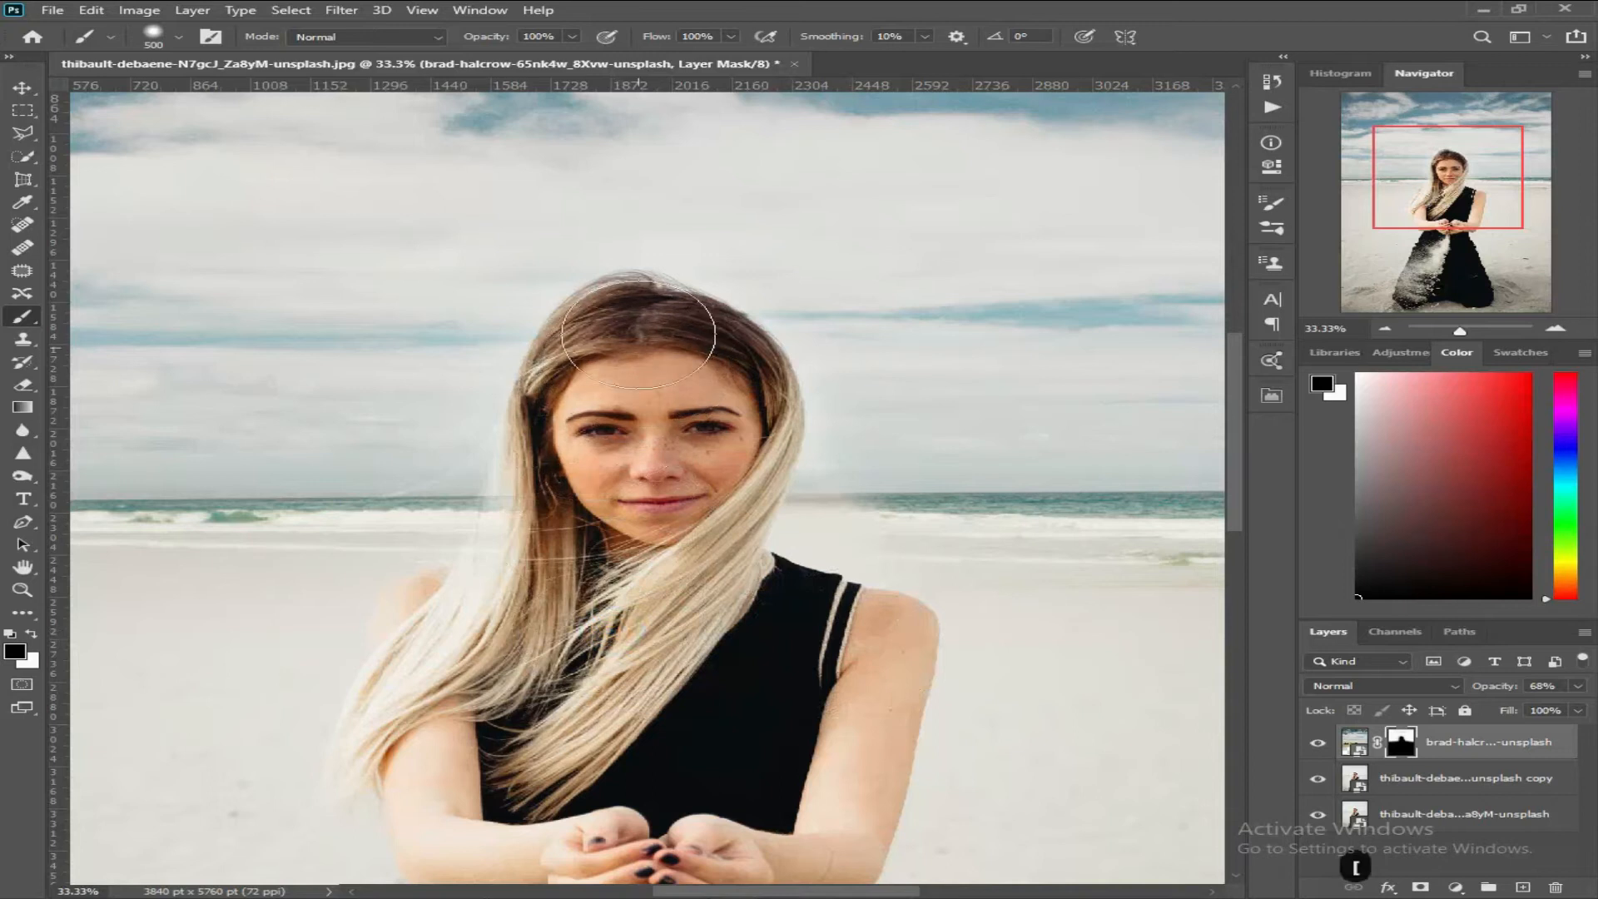
{"action": "left_click_drag", "start_coordinate": [639, 309], "coordinate": [601, 303]}
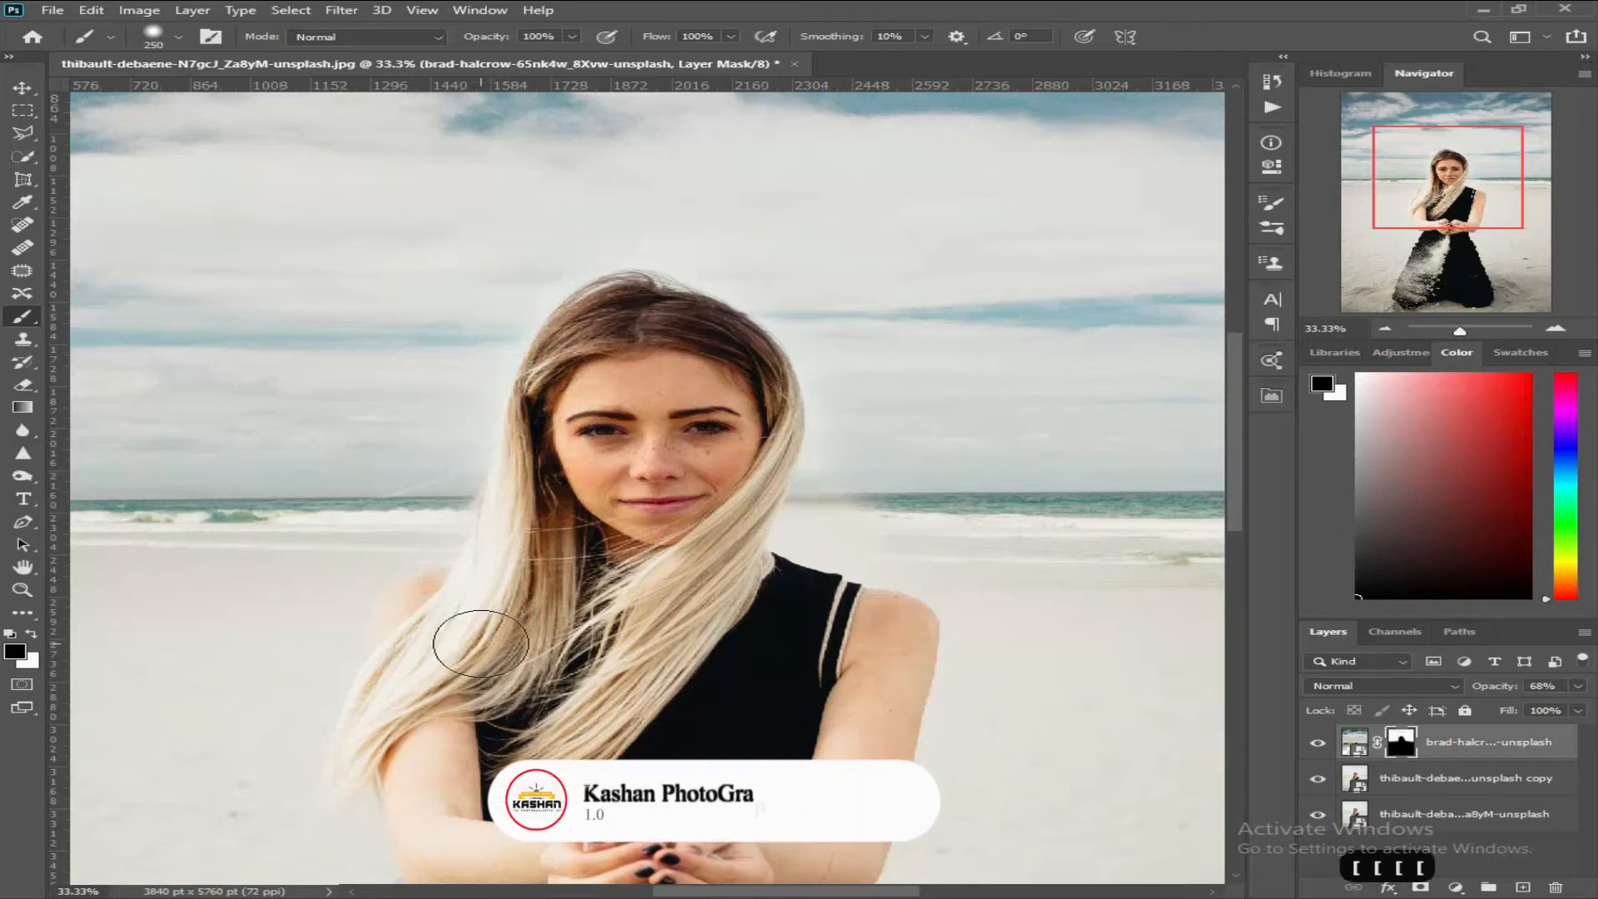
Step: Paint white on the mask with a 175 px brush to restore the sea and shoreline beside the woman's hair
{"action": "key", "text": "ctrl+equal"}
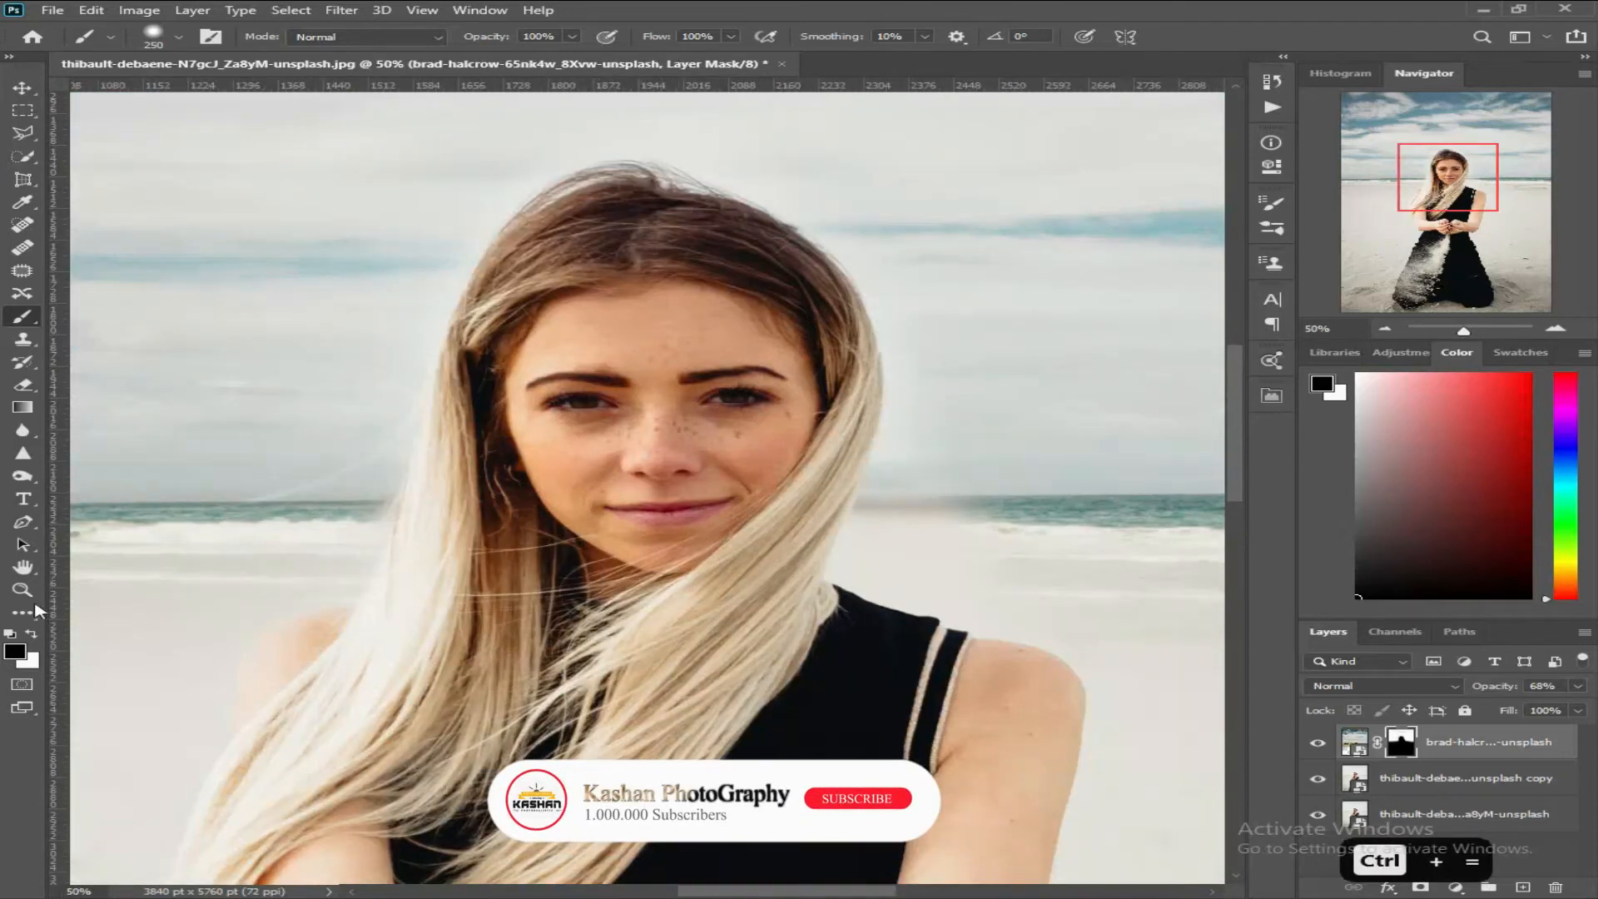
{"action": "left_click", "coordinate": [31, 632]}
{"action": "key", "text": "bracketleft"}
{"action": "key", "text": "bracketleft"}
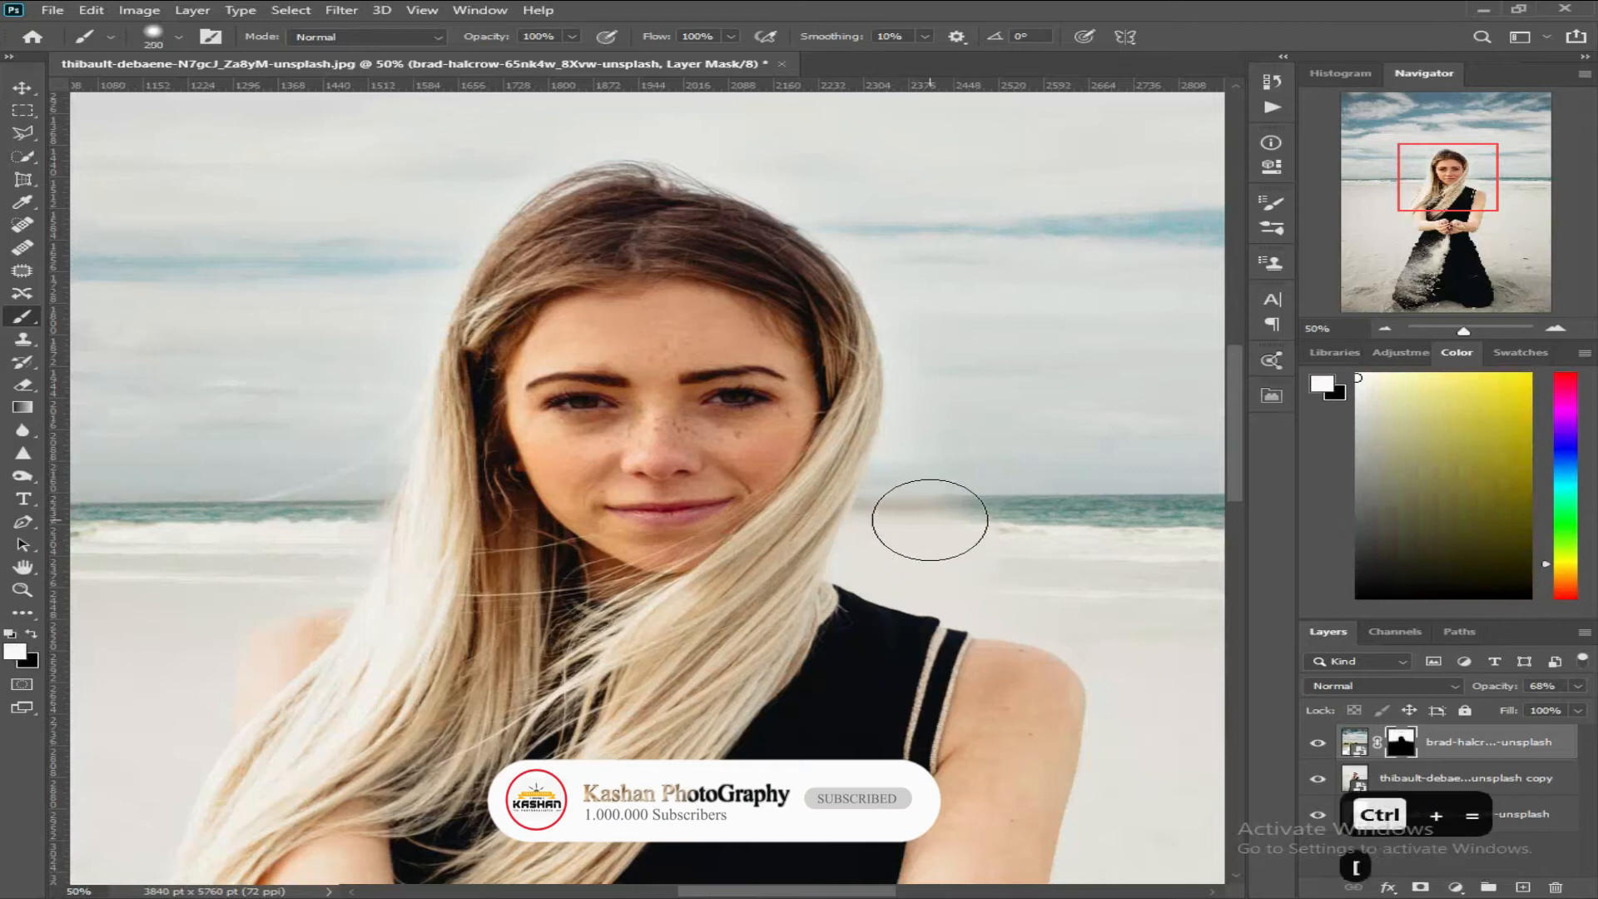
{"action": "mouse_move", "coordinate": [929, 498]}
{"action": "left_mouse_down"}
{"action": "mouse_move", "coordinate": [892, 551]}
{"action": "mouse_move", "coordinate": [896, 504]}
{"action": "mouse_move", "coordinate": [887, 557]}
{"action": "mouse_move", "coordinate": [904, 501]}
{"action": "mouse_move", "coordinate": [905, 554]}
{"action": "mouse_move", "coordinate": [1046, 546]}
{"action": "mouse_move", "coordinate": [1003, 554]}
{"action": "mouse_move", "coordinate": [981, 591]}
{"action": "mouse_move", "coordinate": [897, 571]}
{"action": "mouse_move", "coordinate": [974, 571]}
{"action": "mouse_move", "coordinate": [1063, 605]}
{"action": "mouse_move", "coordinate": [1137, 673]}
{"action": "left_mouse_up"}
Step: Set the brush hardness to 0% and paint white on the mask with a 500 px brush along the shoreline beside the woman's shoulder
{"action": "key", "text": "ctrl+minus"}
{"action": "key", "text": "ctrl+minus"}
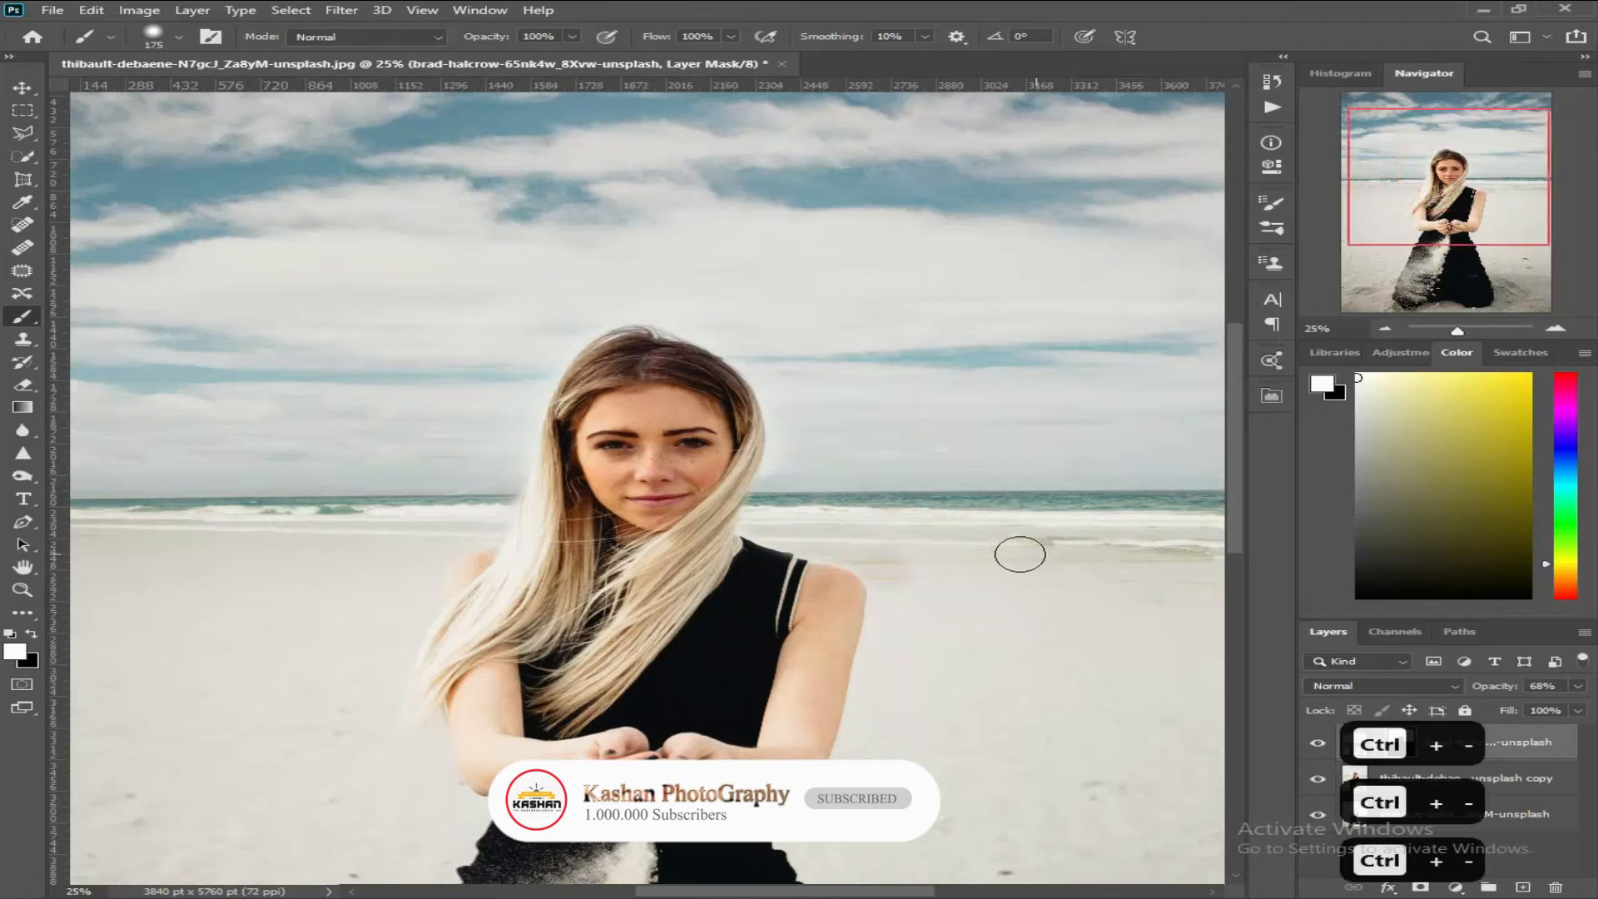
{"action": "key", "text": "bracketright"}
{"action": "key", "text": "bracketright"}
{"action": "key", "text": "bracketright"}
{"action": "right_click", "coordinate": [952, 480]}
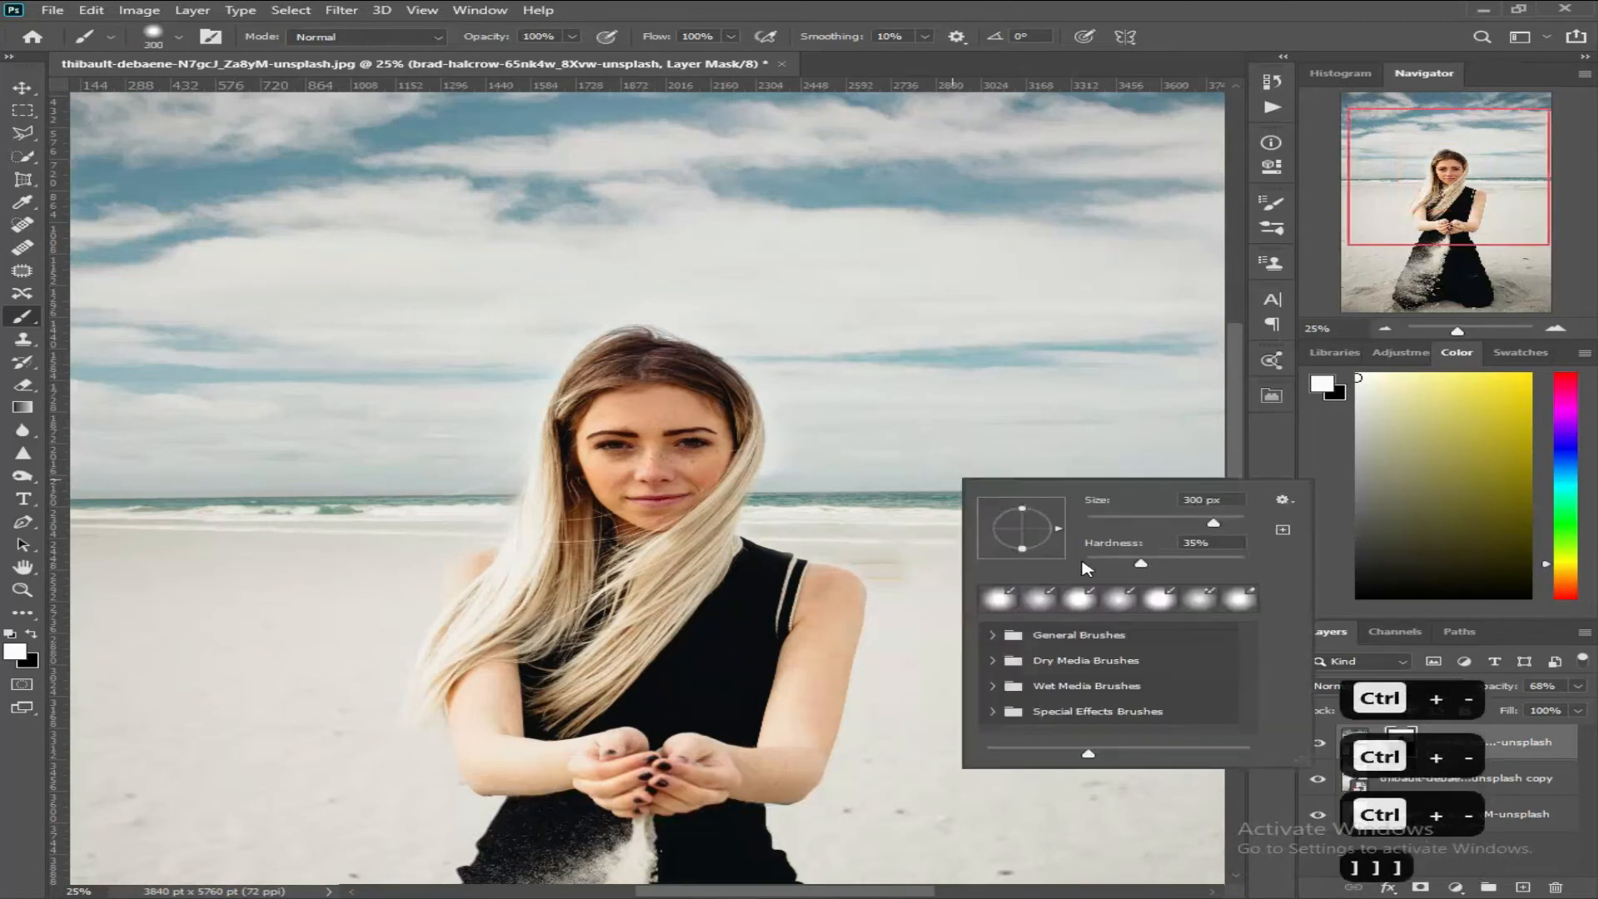
{"action": "left_click_drag", "start_coordinate": [1029, 555], "coordinate": [890, 543]}
{"action": "key", "text": "bracketright"}
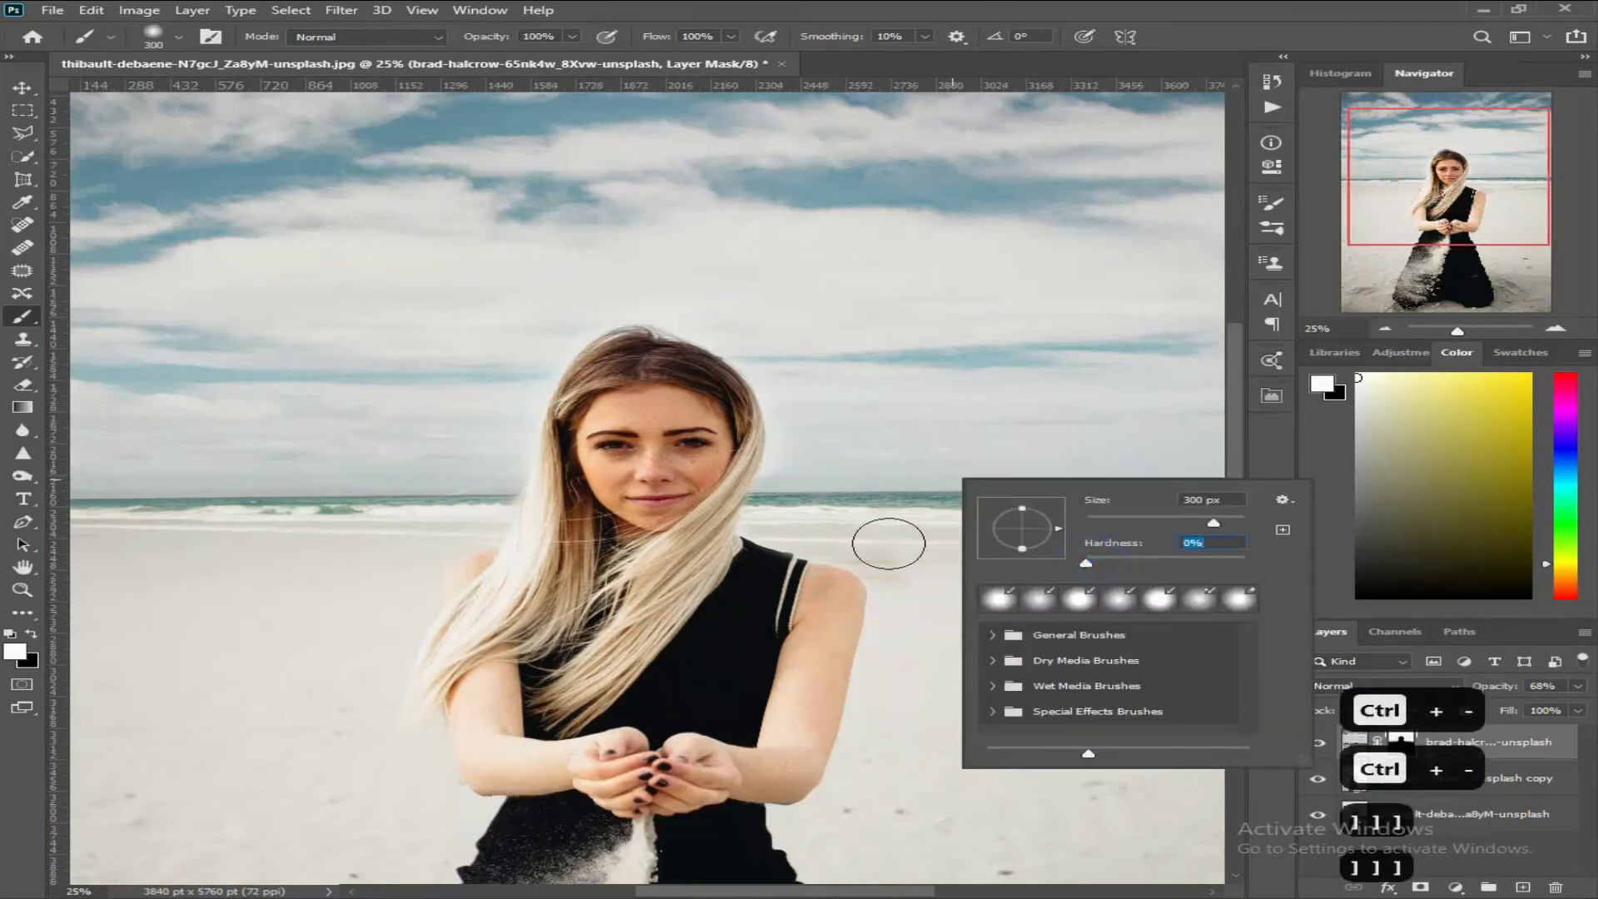
{"action": "left_click", "coordinate": [888, 543]}
{"action": "key", "text": "bracketright"}
{"action": "key", "text": "bracketright"}
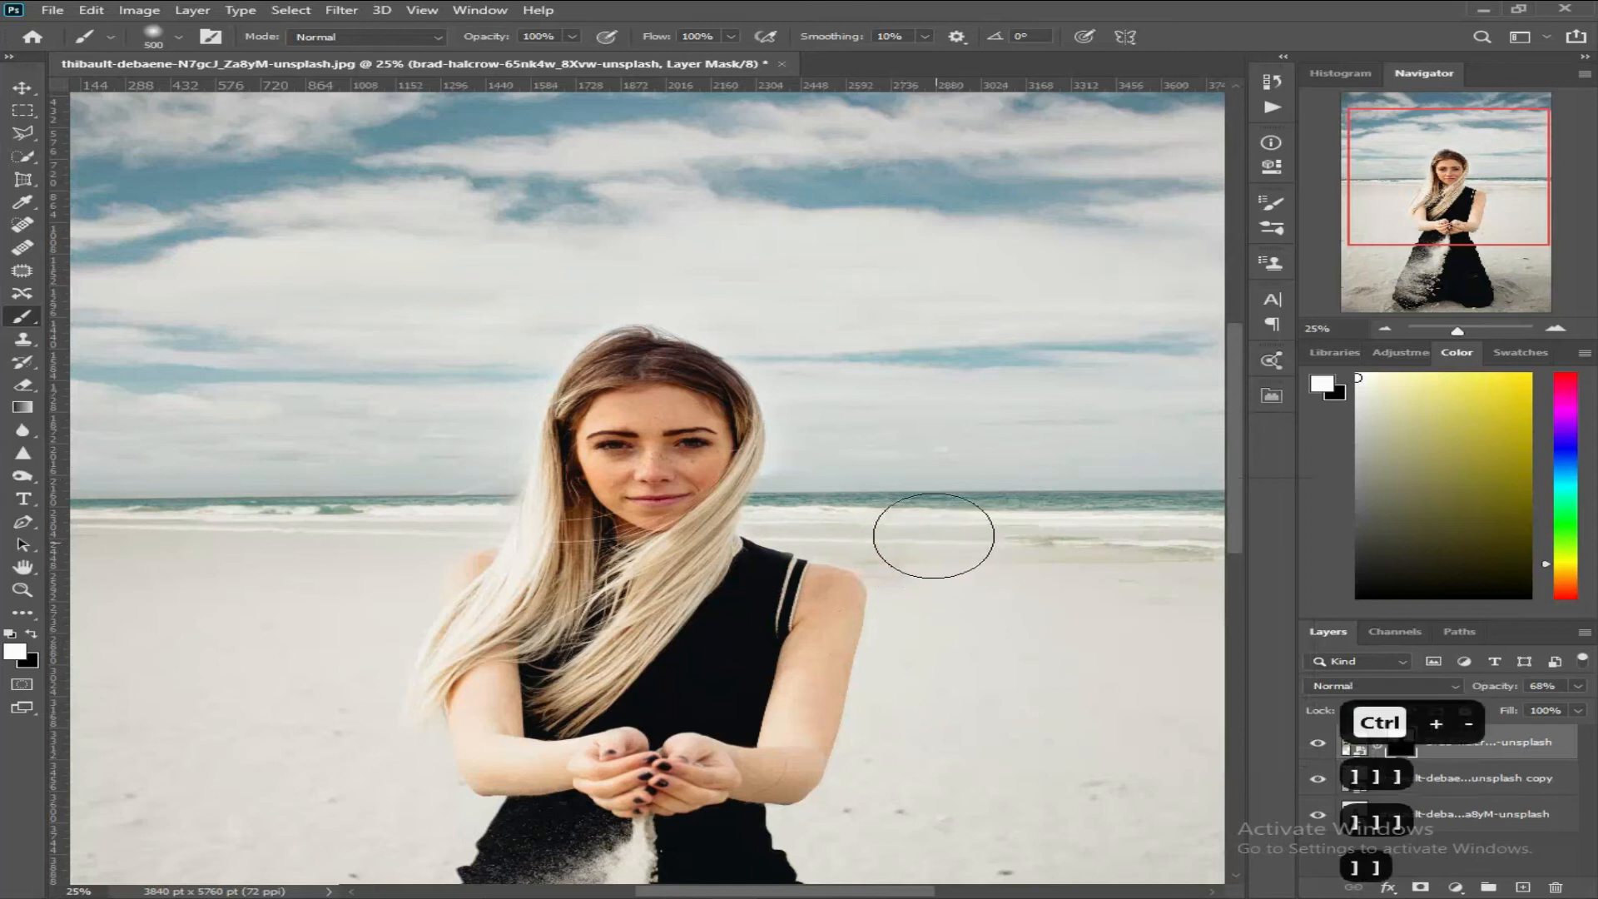
{"action": "left_click_drag", "start_coordinate": [933, 539], "coordinate": [1005, 537]}
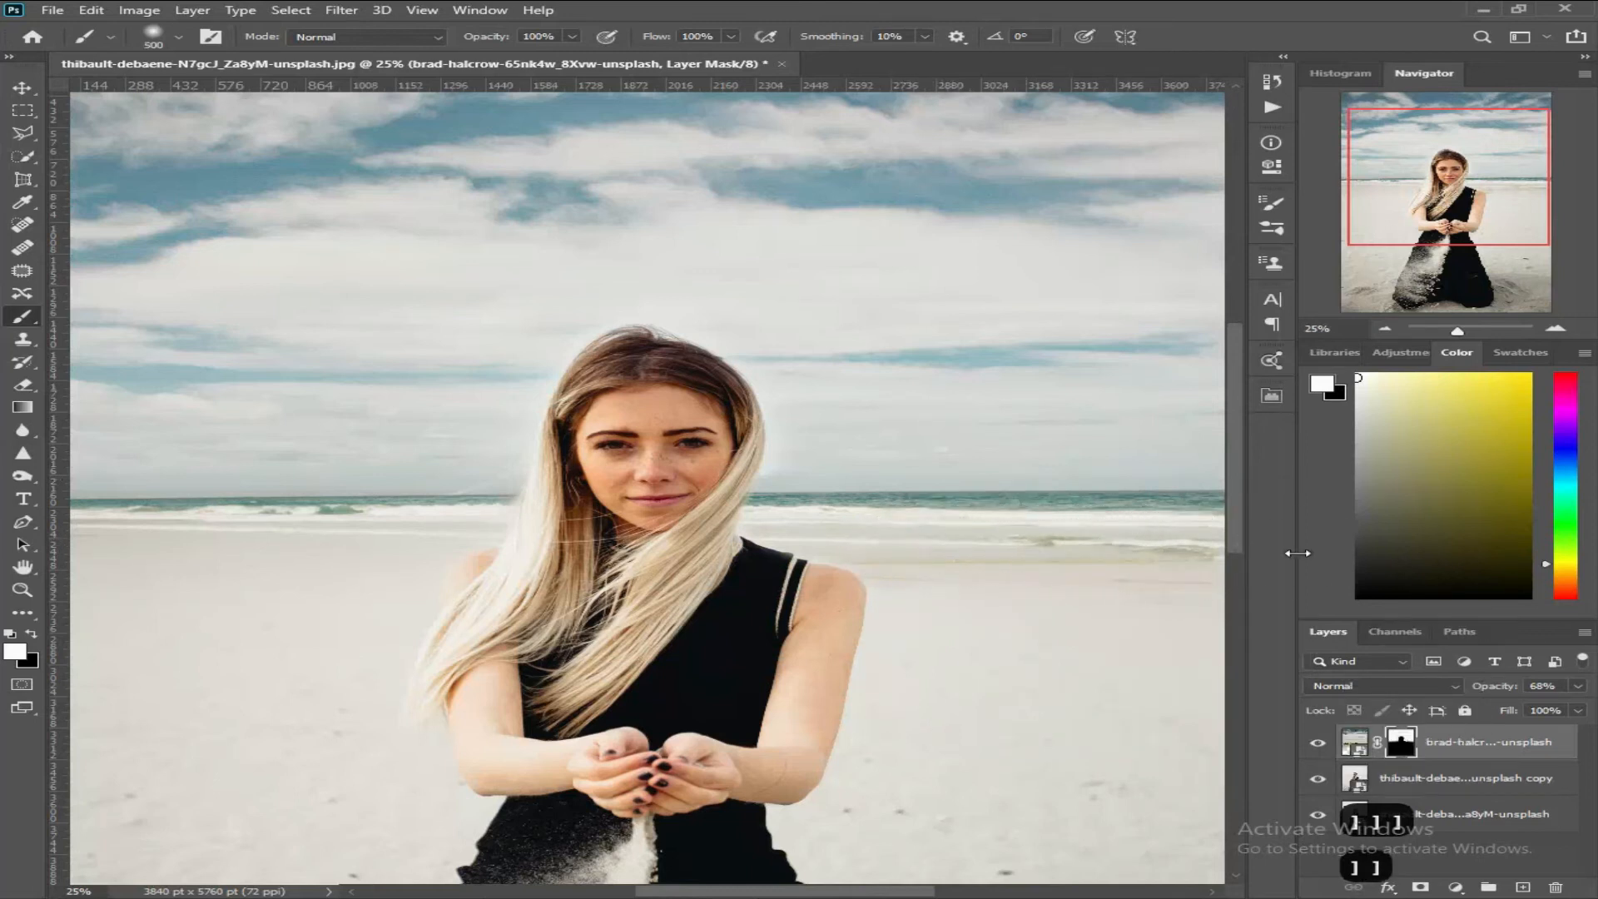
Step: Examine the blend of sky, sea and sand around the woman at several zoom levels, ending with the whole image
{"action": "key", "text": "ctrl+minus"}
{"action": "key", "text": "ctrl+minus"}
{"action": "key", "text": "ctrl+equal"}
{"action": "key", "text": "ctrl+equal"}
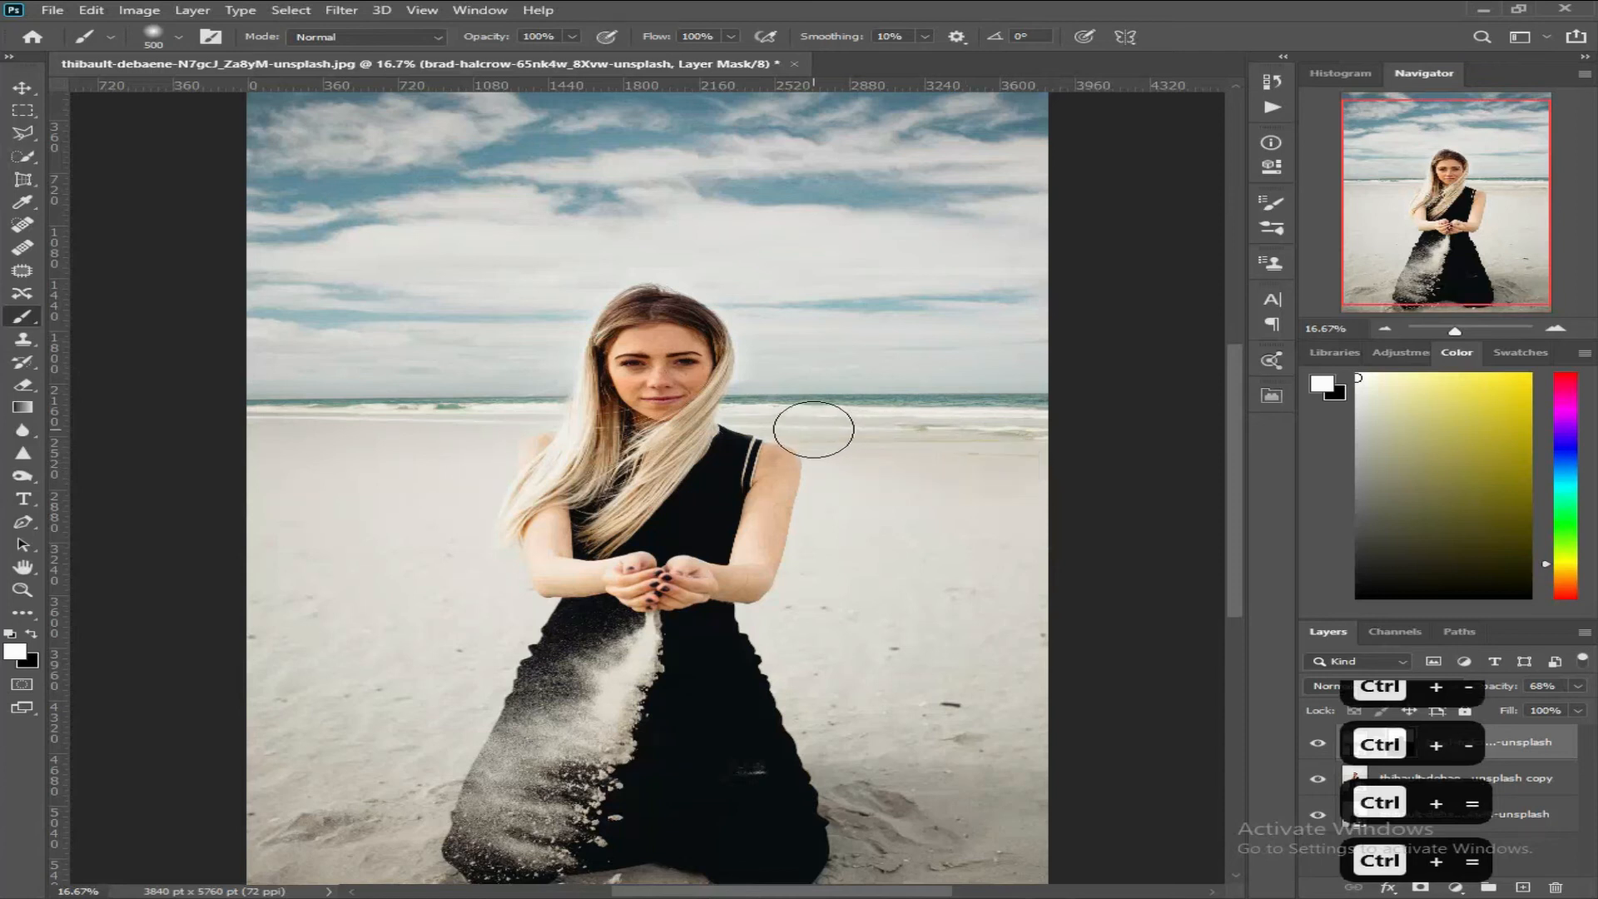
{"action": "key", "text": "ctrl+minus"}
{"action": "key", "text": "ctrl+minus"}
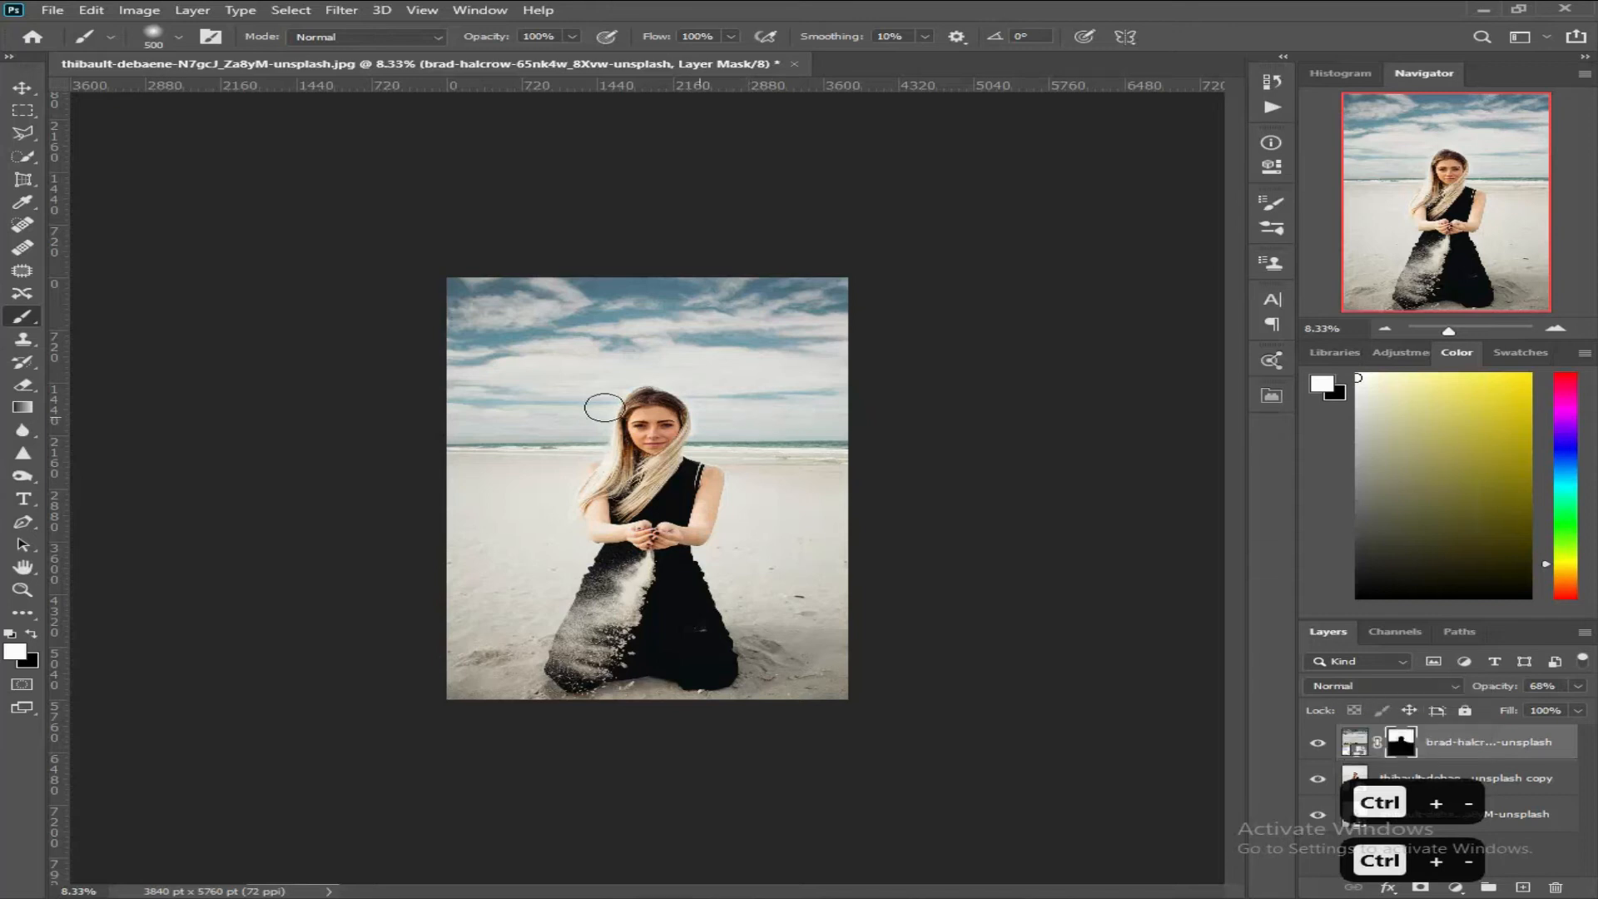
{"action": "key", "text": "ctrl+equal"}
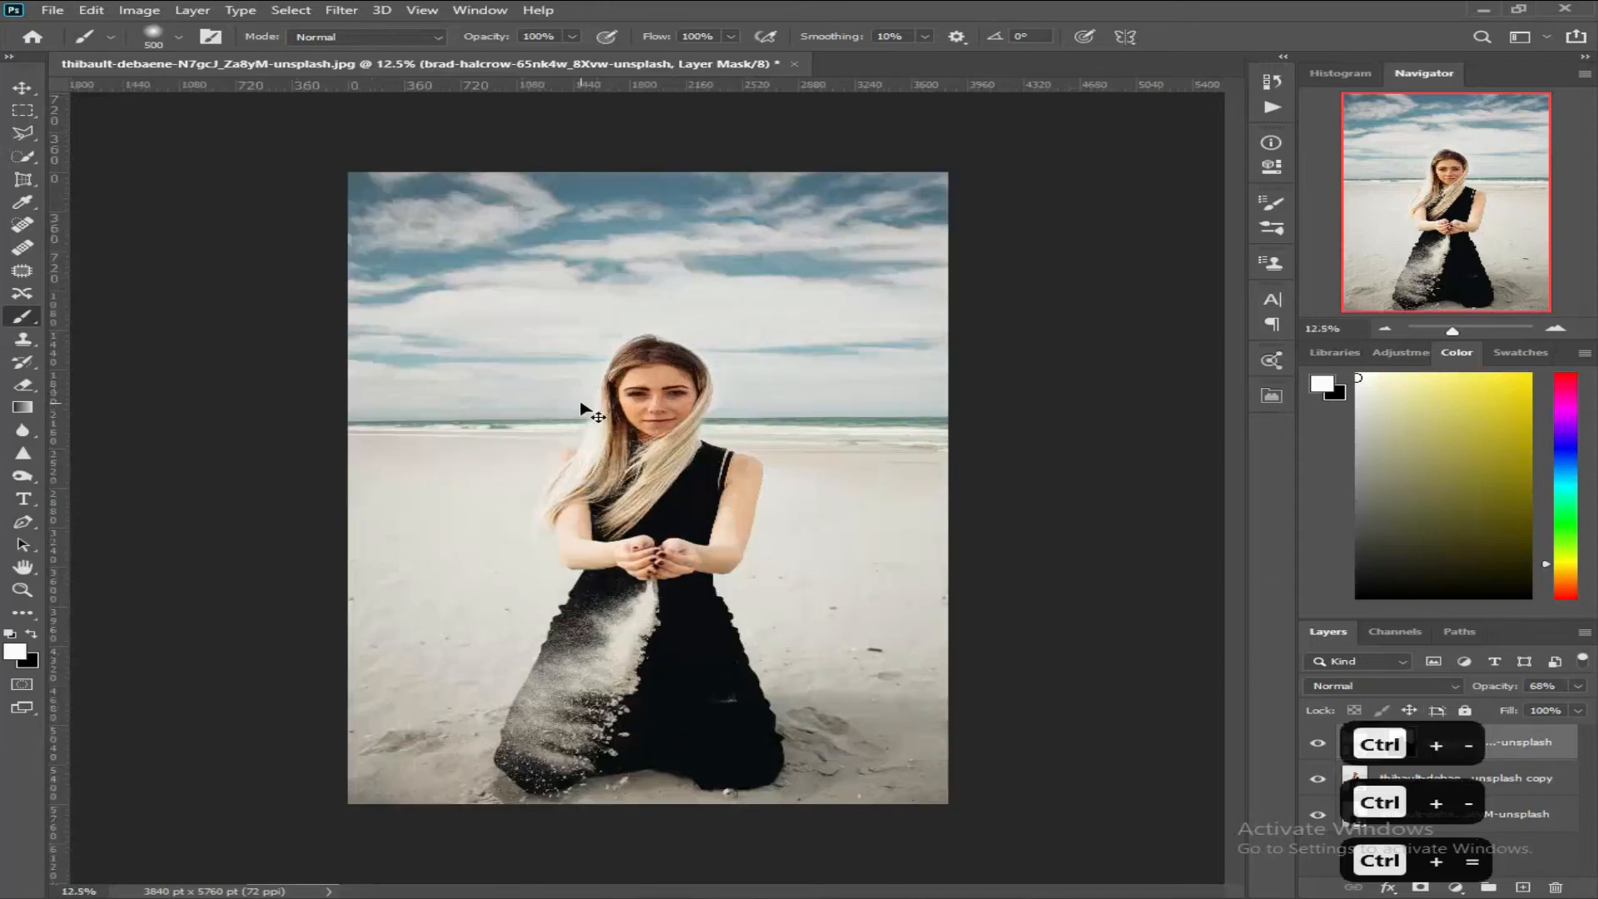
{"action": "key", "text": "ctrl+0"}
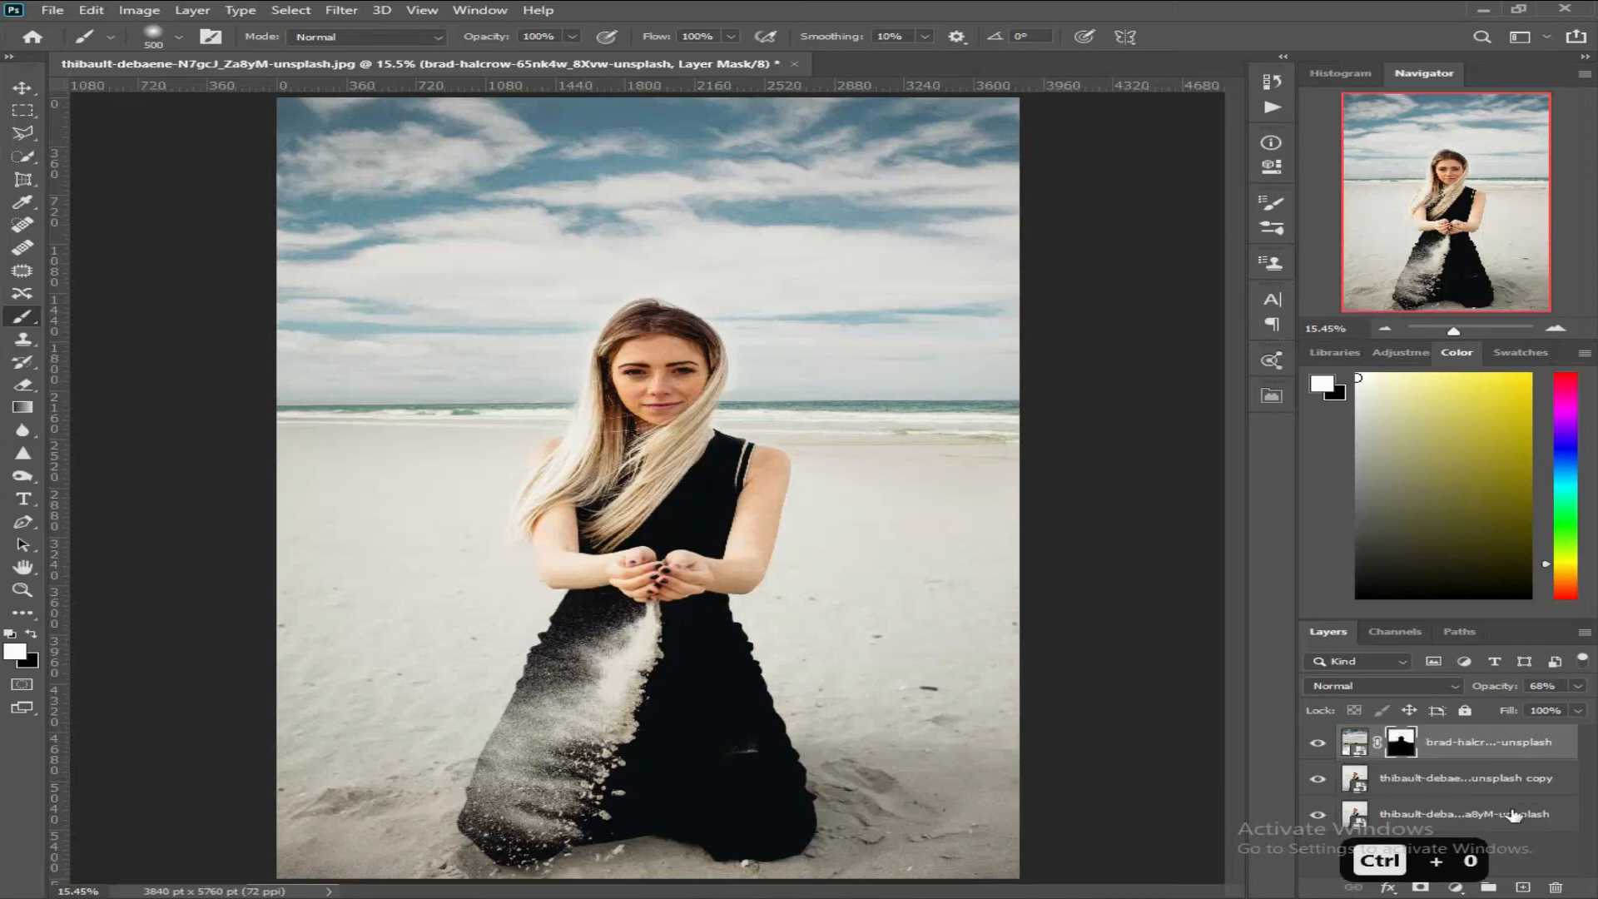
Step: Group the masked sky layer with the portrait copy and add a Color Lookup adjustment layer above the group
{"action": "left_click", "coordinate": [1499, 780]}
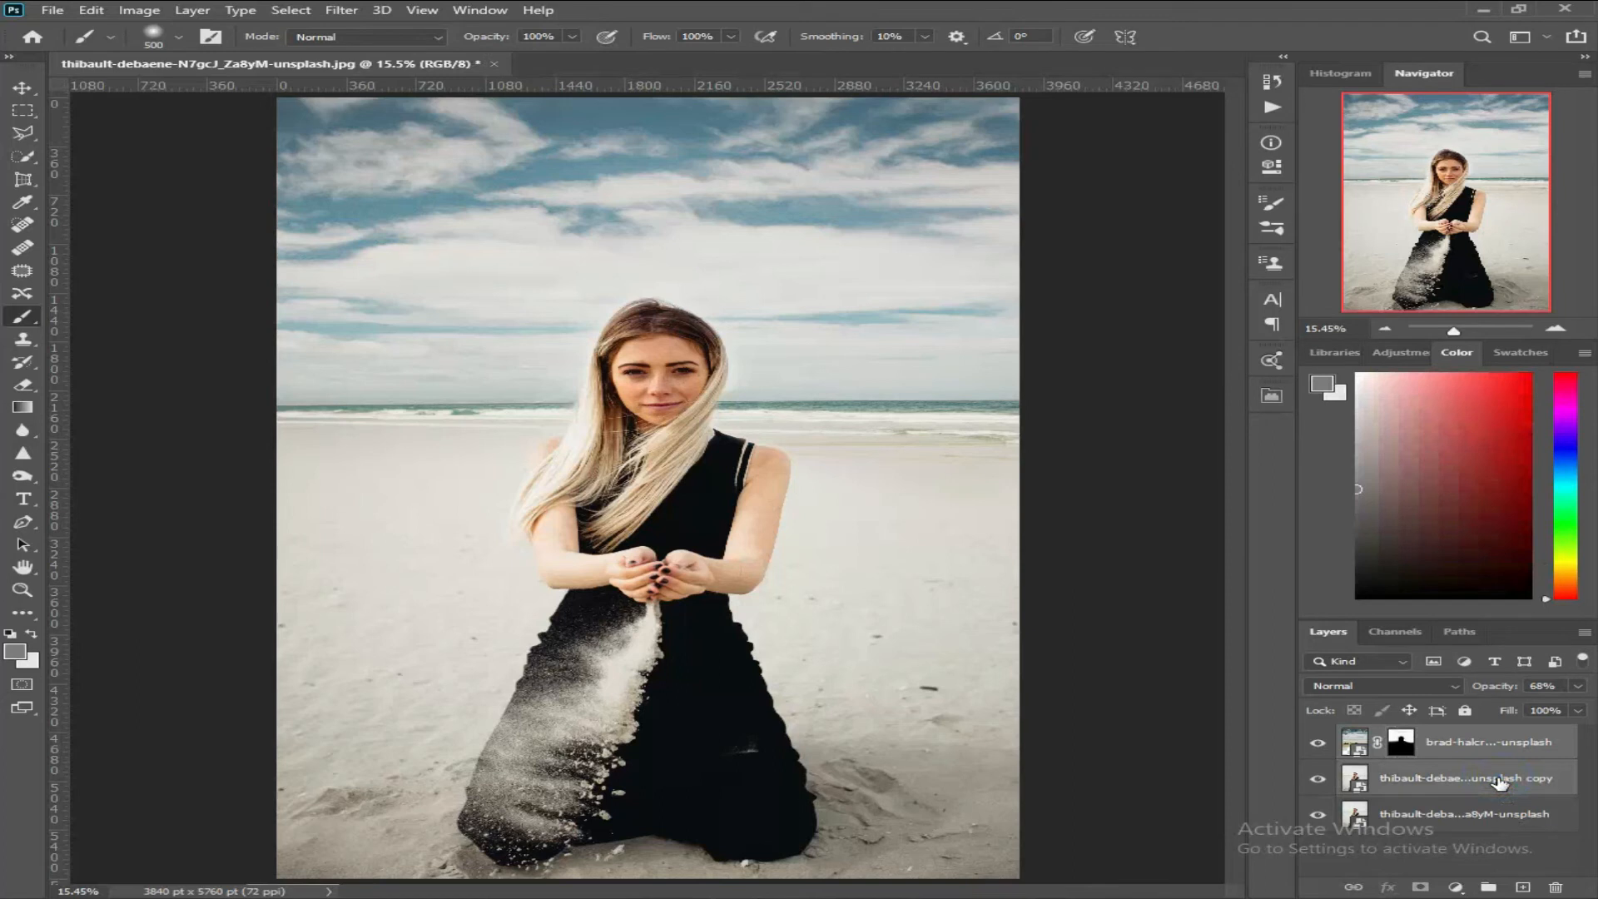
{"action": "left_click", "coordinate": [1486, 887]}
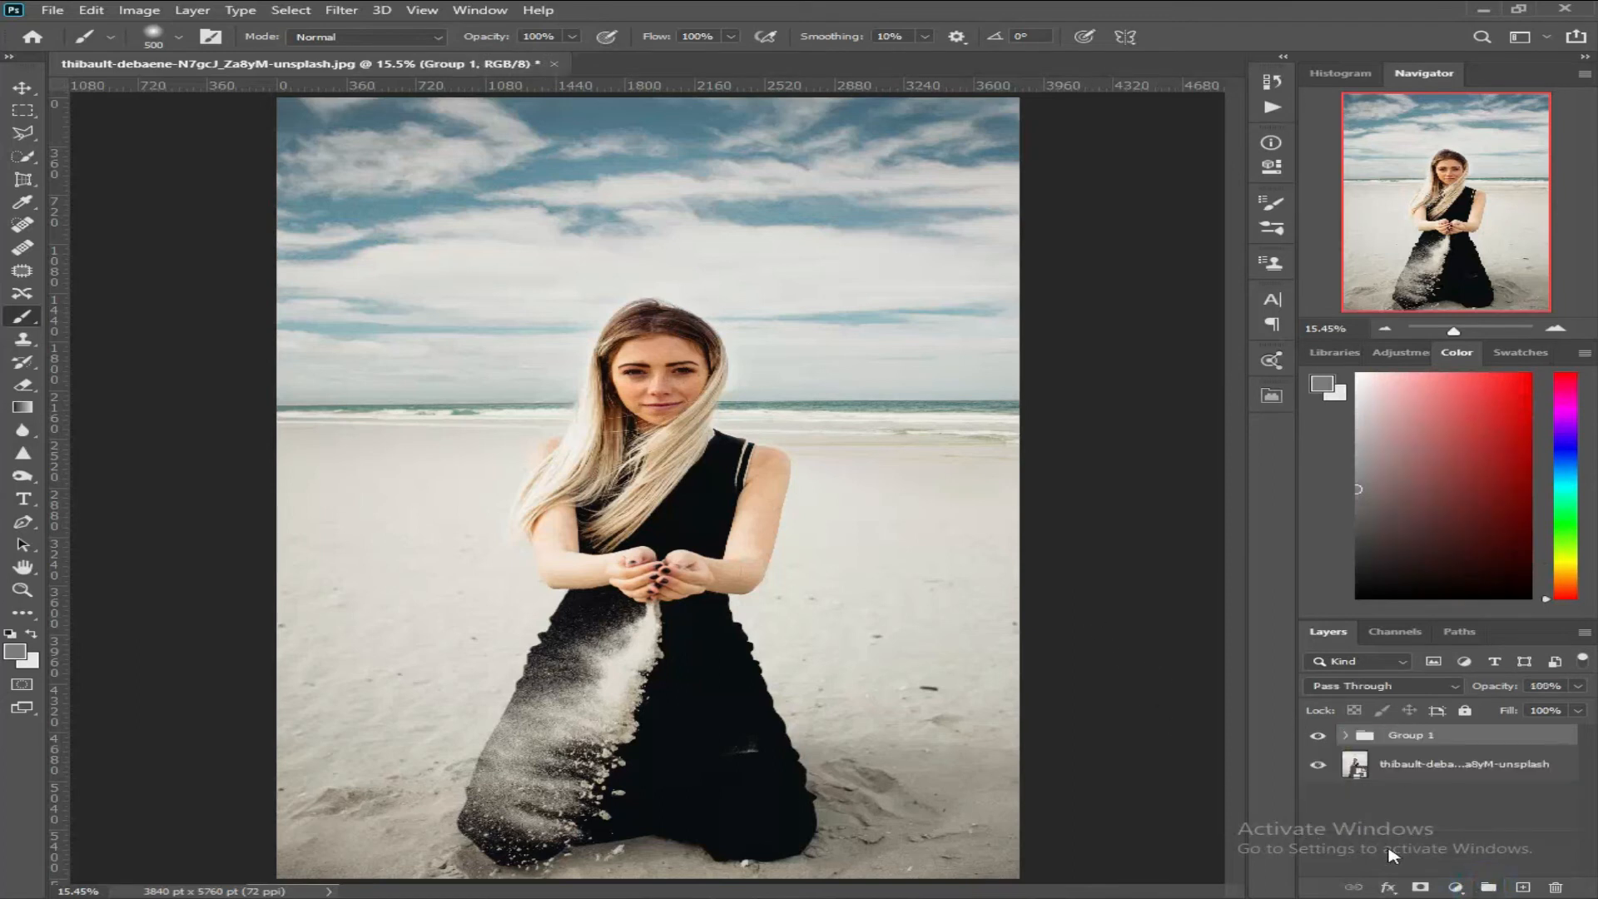
{"action": "left_click", "coordinate": [1453, 888]}
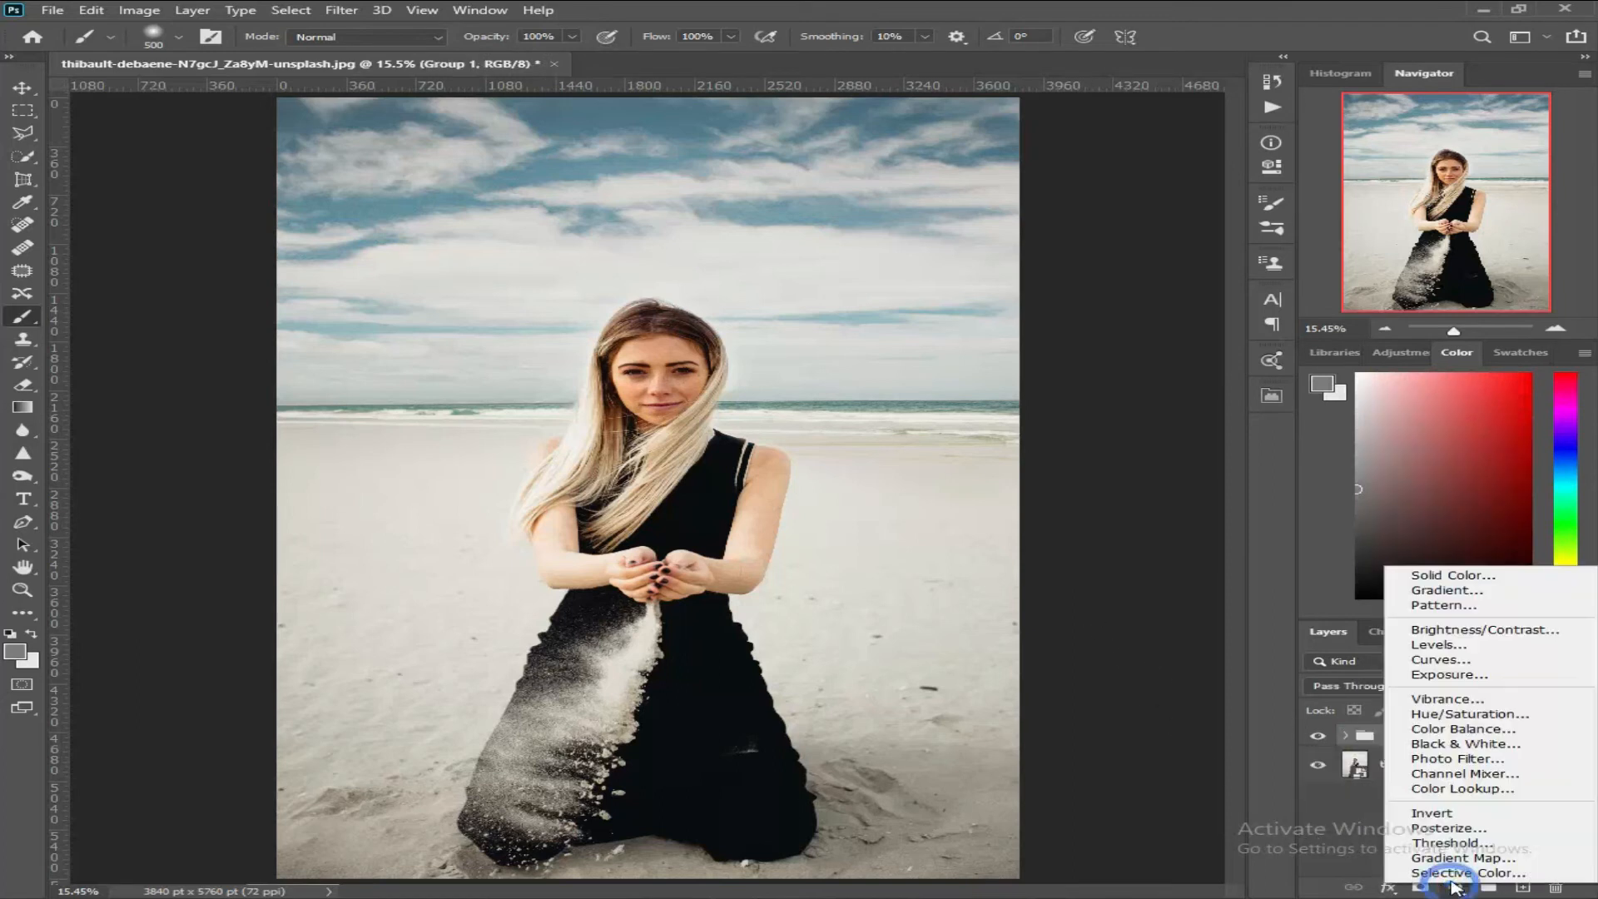
{"action": "left_click", "coordinate": [1446, 799]}
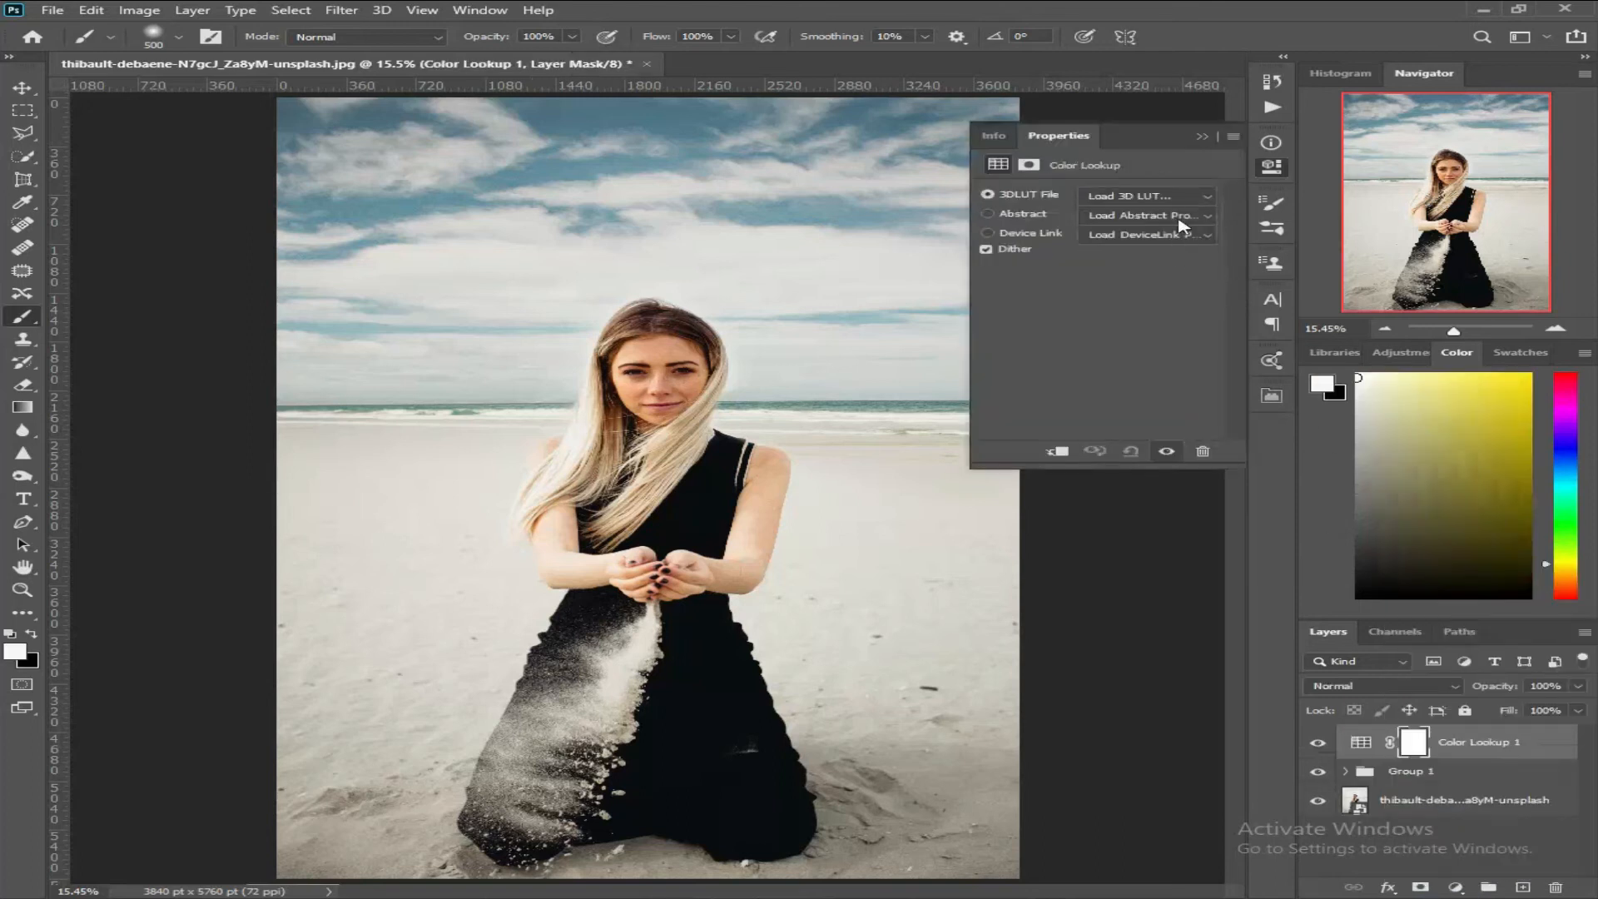
Step: Load the 3D LUT saad bbc studio (87).CUBE in the Color Lookup adjustment and switch to the next LUT in the list
{"action": "left_click", "coordinate": [1183, 203]}
{"action": "left_click_drag", "start_coordinate": [1428, 74], "coordinate": [1406, 876]}
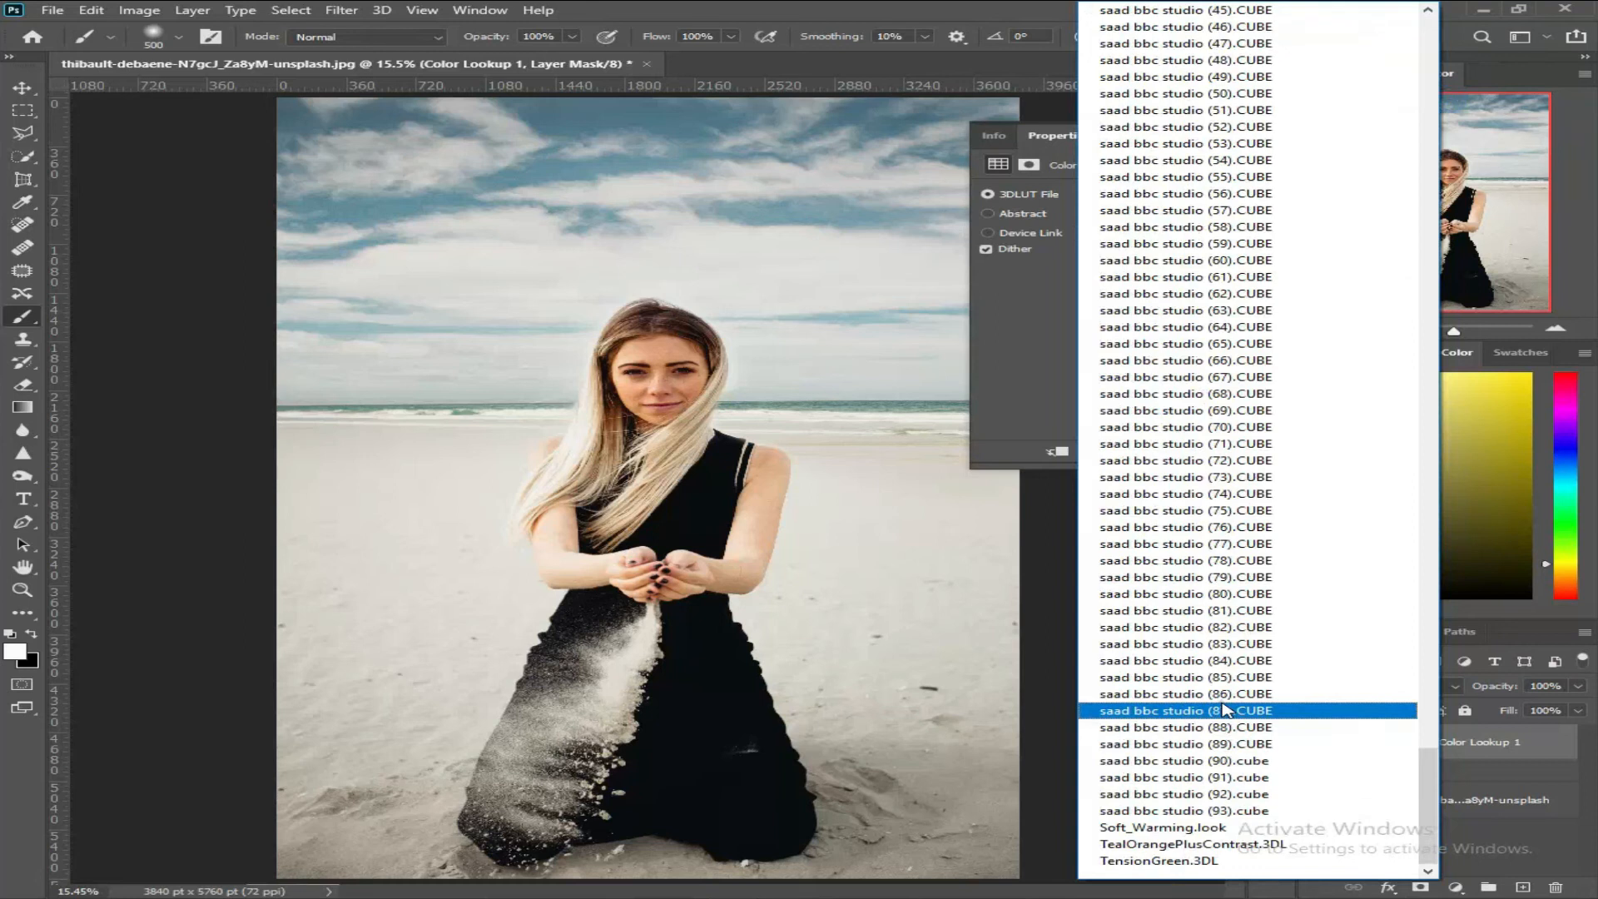
{"action": "left_click", "coordinate": [1227, 710]}
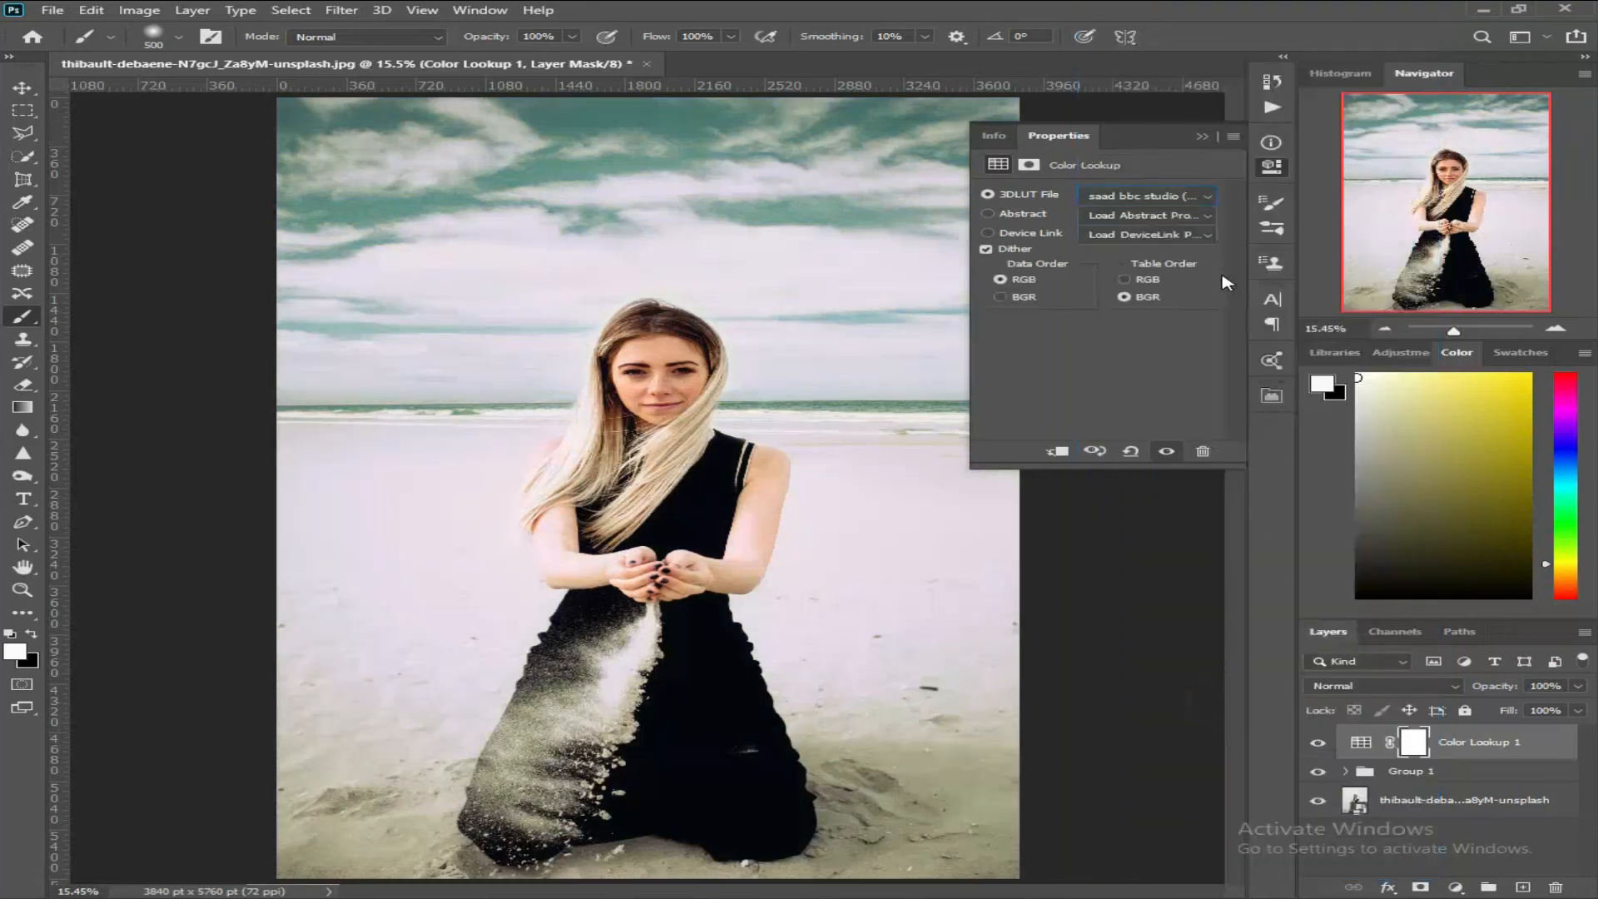
{"action": "key", "text": "Down"}
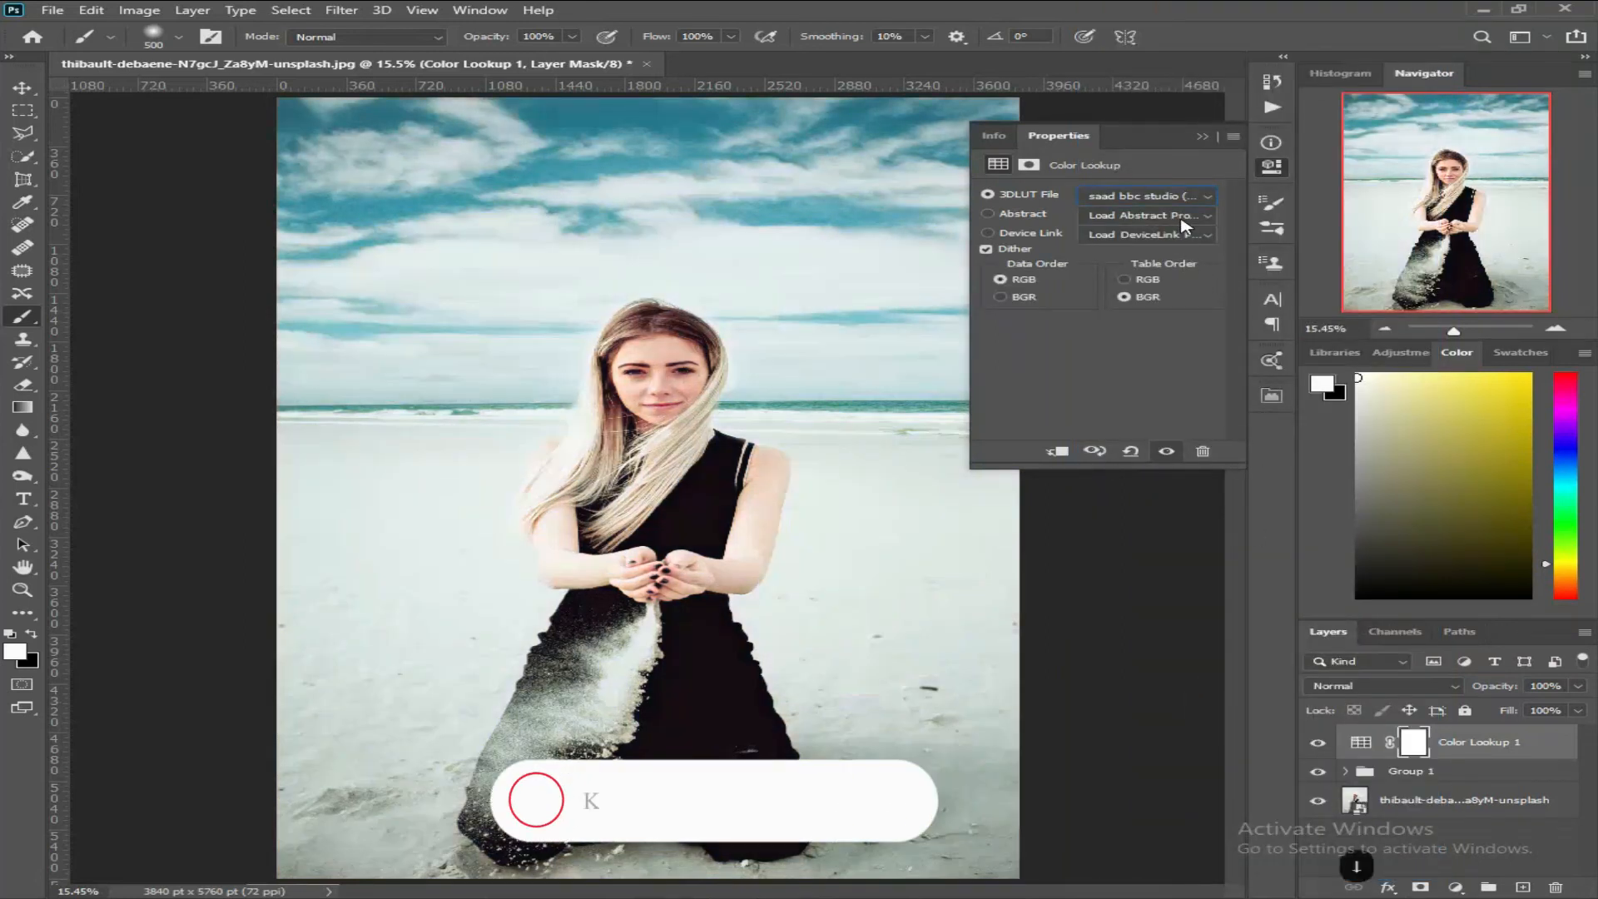
{"action": "left_click", "coordinate": [1201, 136]}
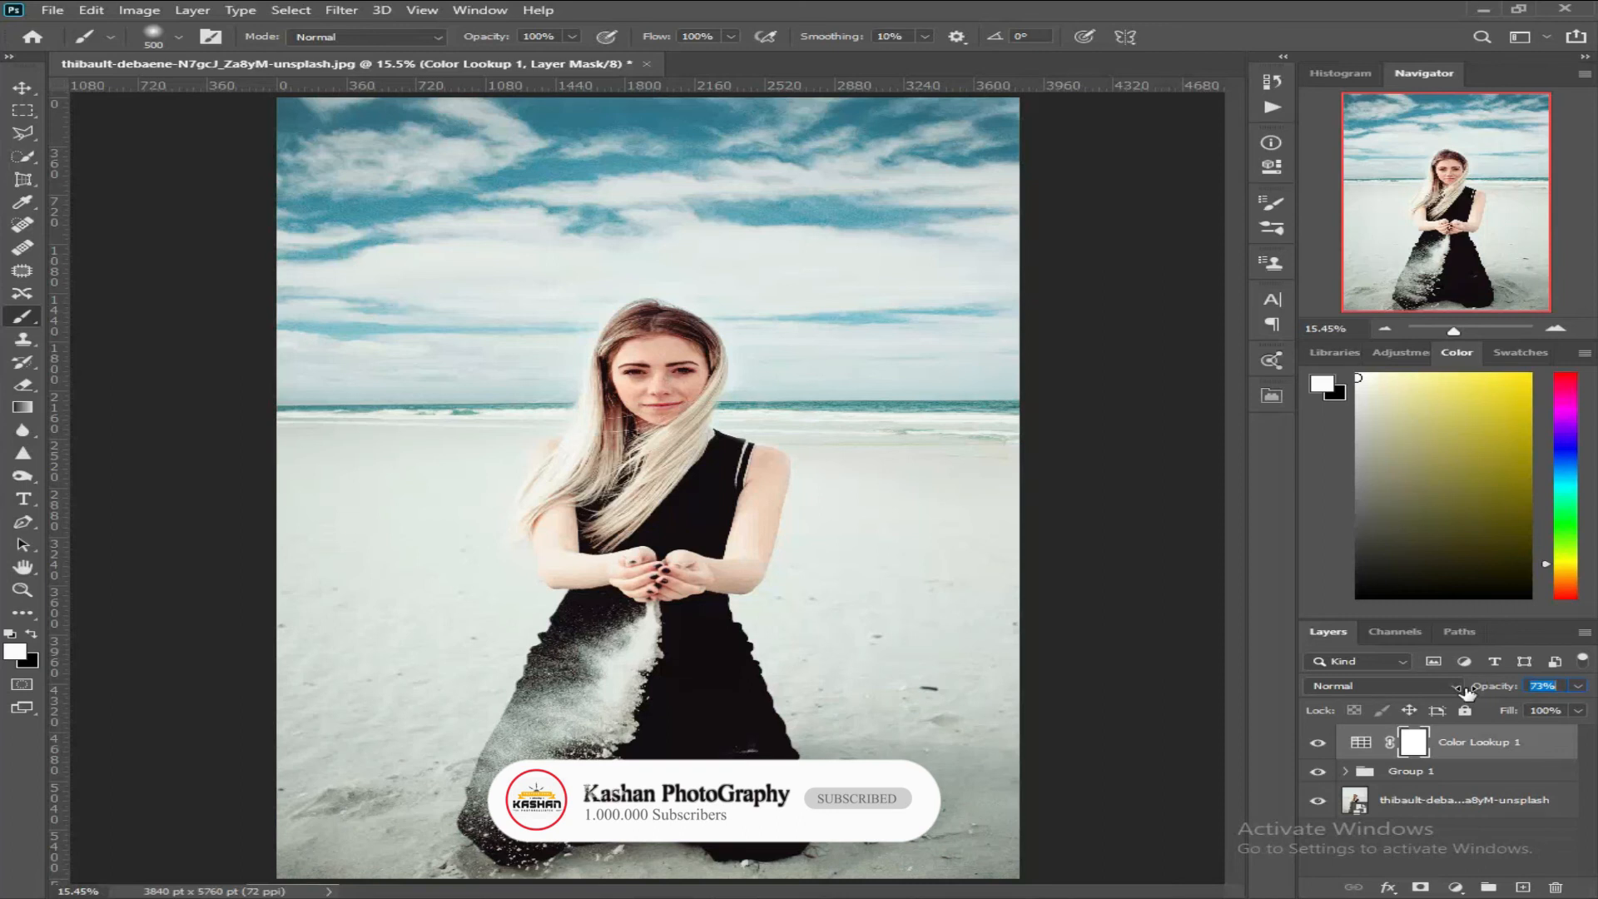
Step: Lower the Color Lookup layer's opacity to 68%
{"action": "left_click_drag", "start_coordinate": [1494, 690], "coordinate": [1524, 690]}
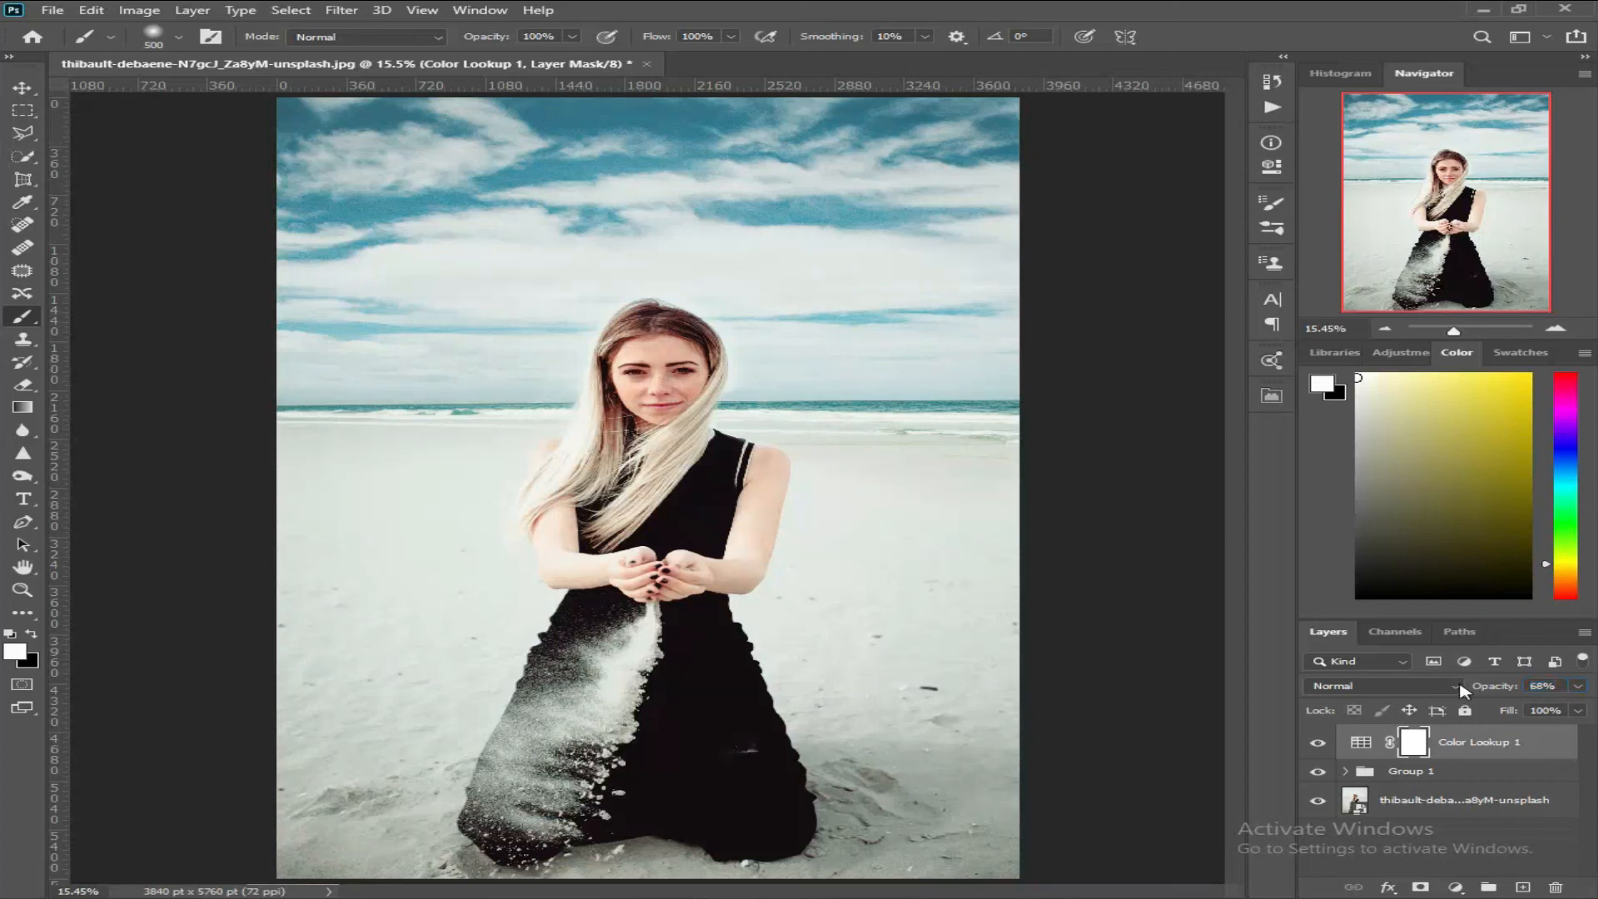
{"action": "key", "text": "ctrl+minus"}
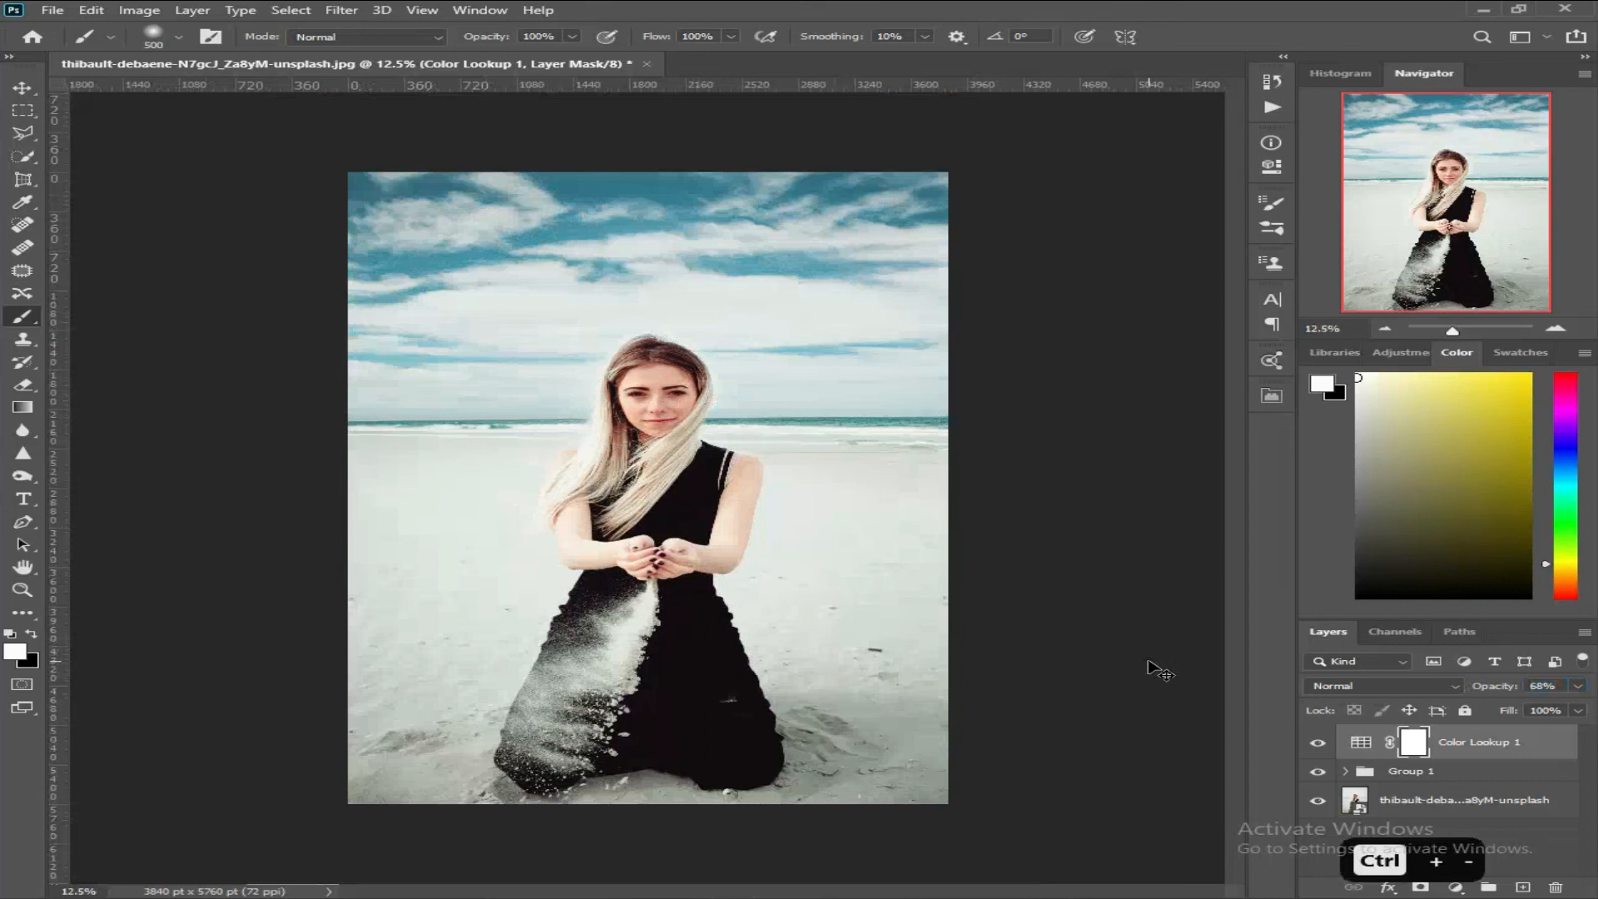
{"action": "key", "text": "ctrl+equal"}
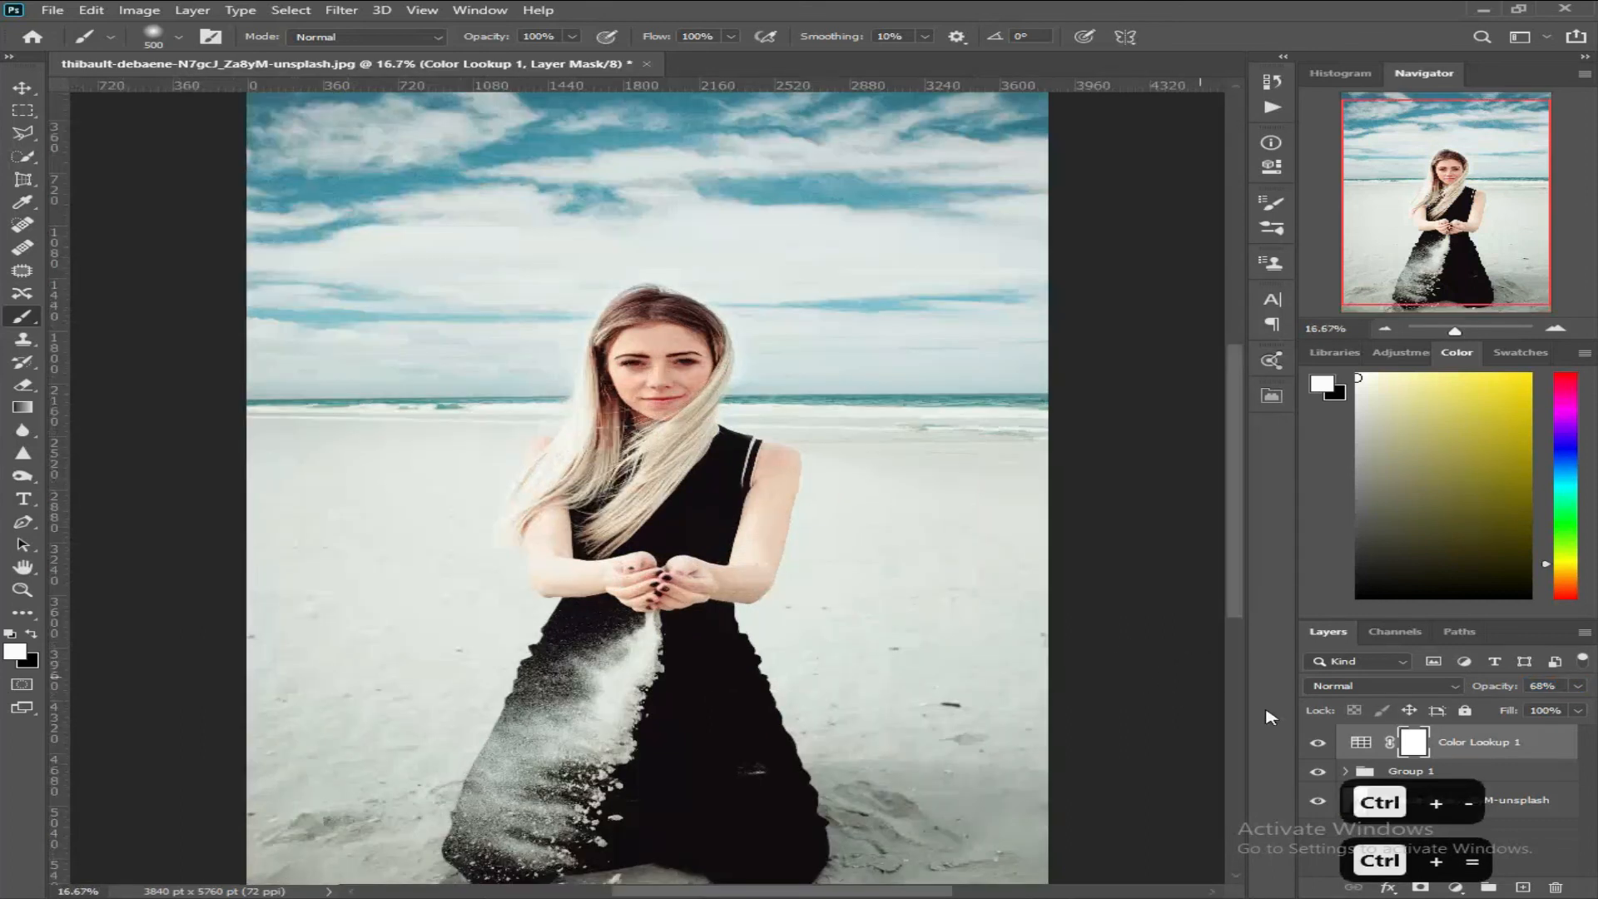
Step: Move the Color Lookup layer into Group 1 above the masked sky layer and collapse the group
{"action": "key", "text": "ctrl+minus"}
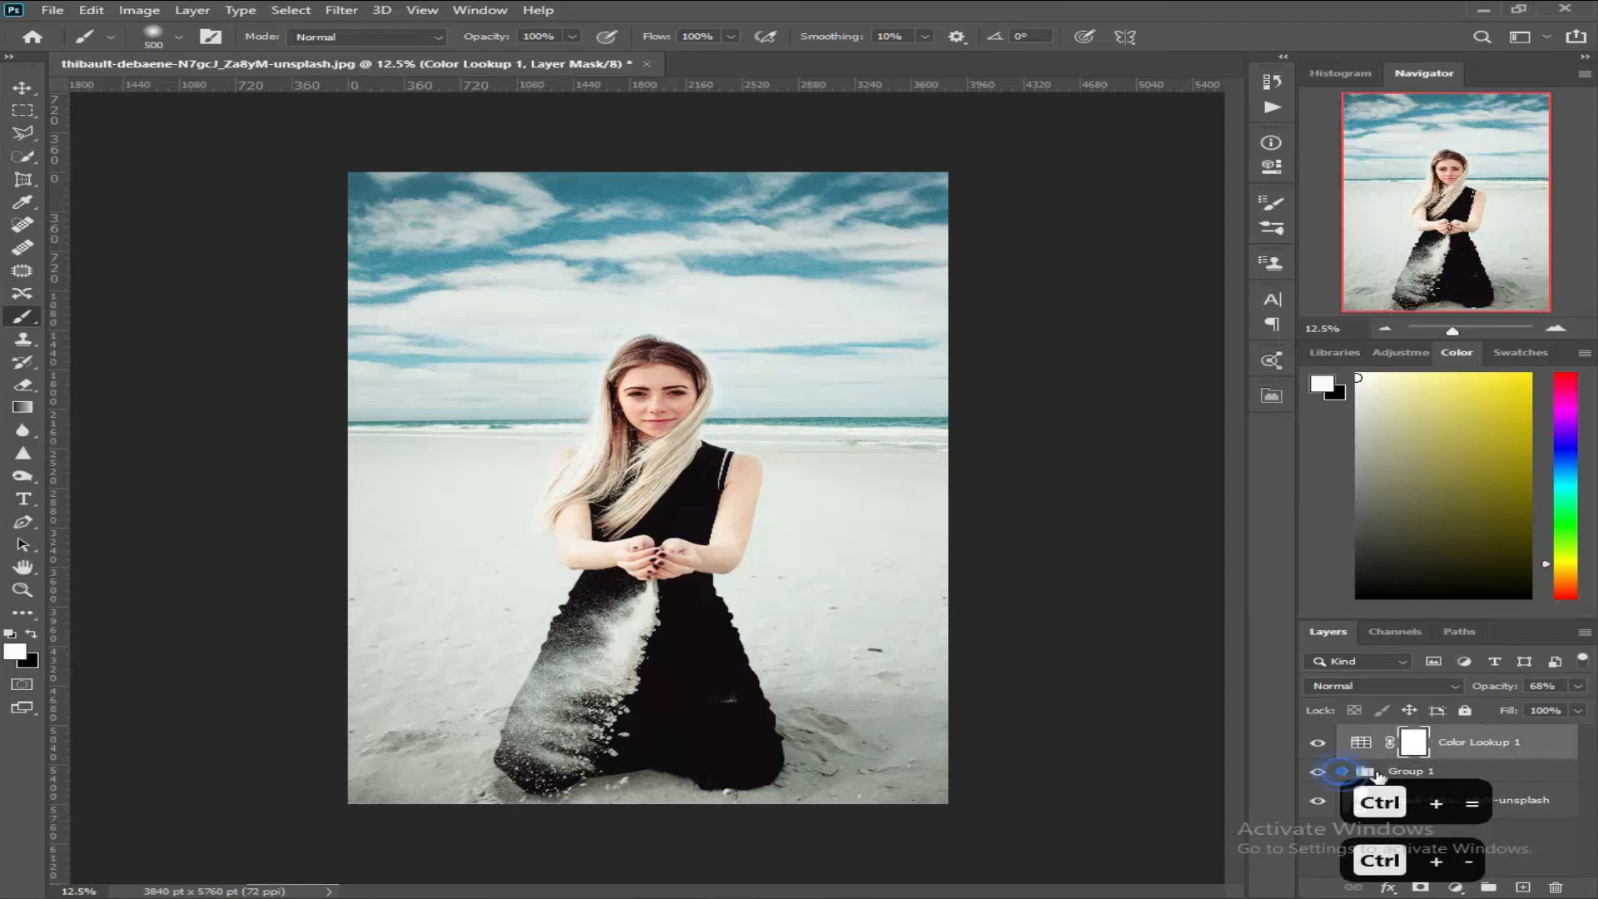
{"action": "left_click", "coordinate": [1346, 771]}
{"action": "left_click_drag", "start_coordinate": [1483, 751], "coordinate": [1379, 799]}
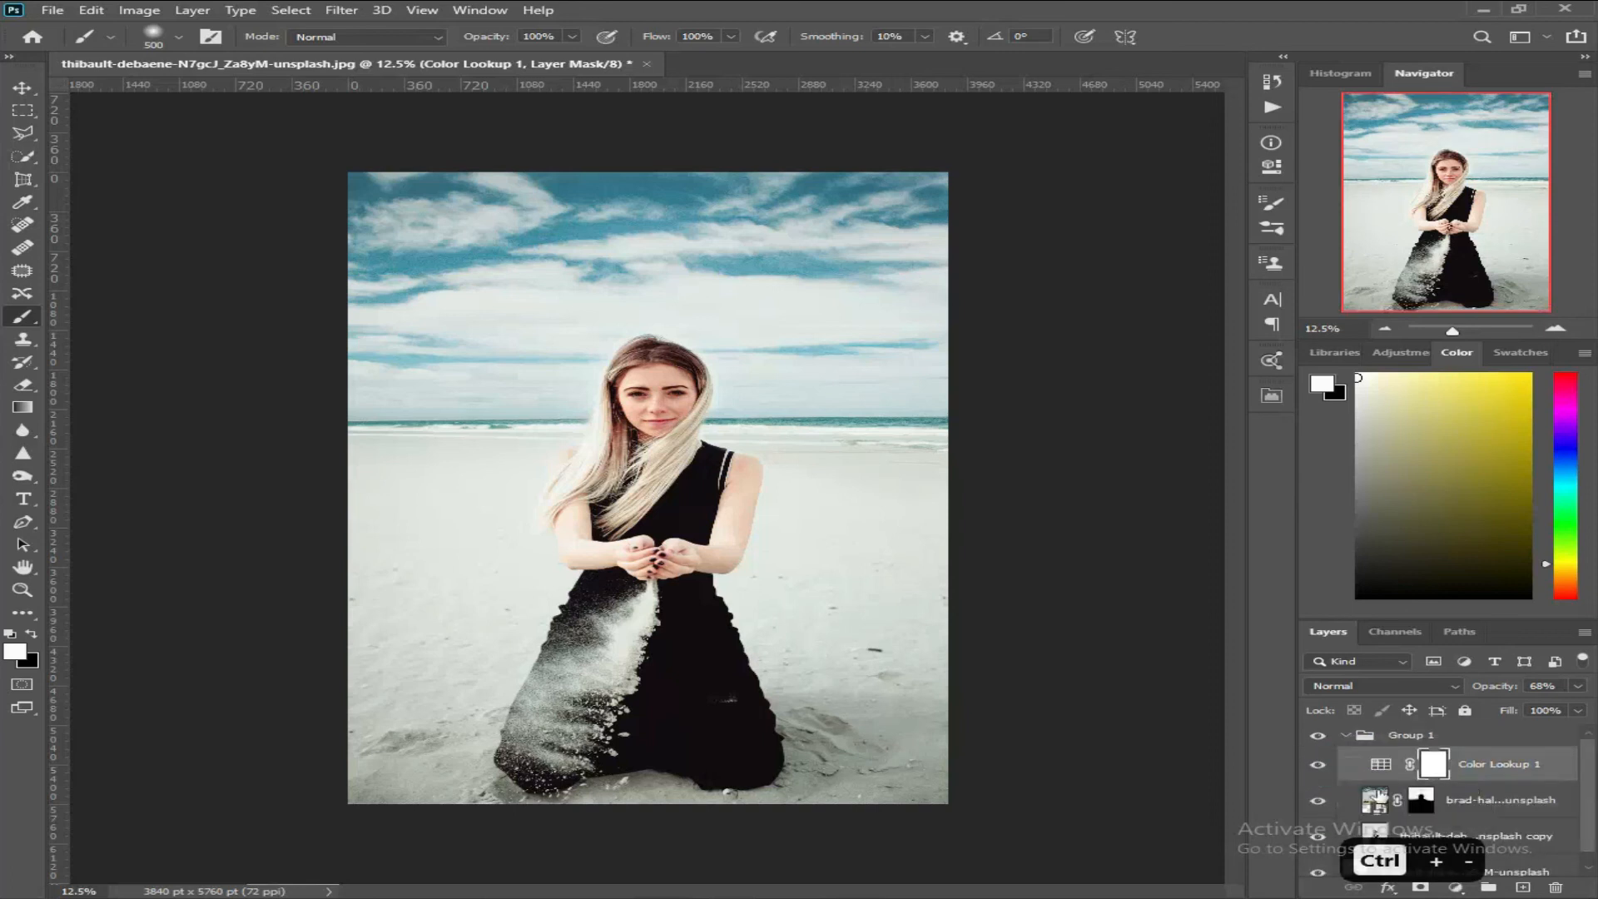
{"action": "key", "text": "ctrl+minus"}
{"action": "left_click", "coordinate": [1341, 735]}
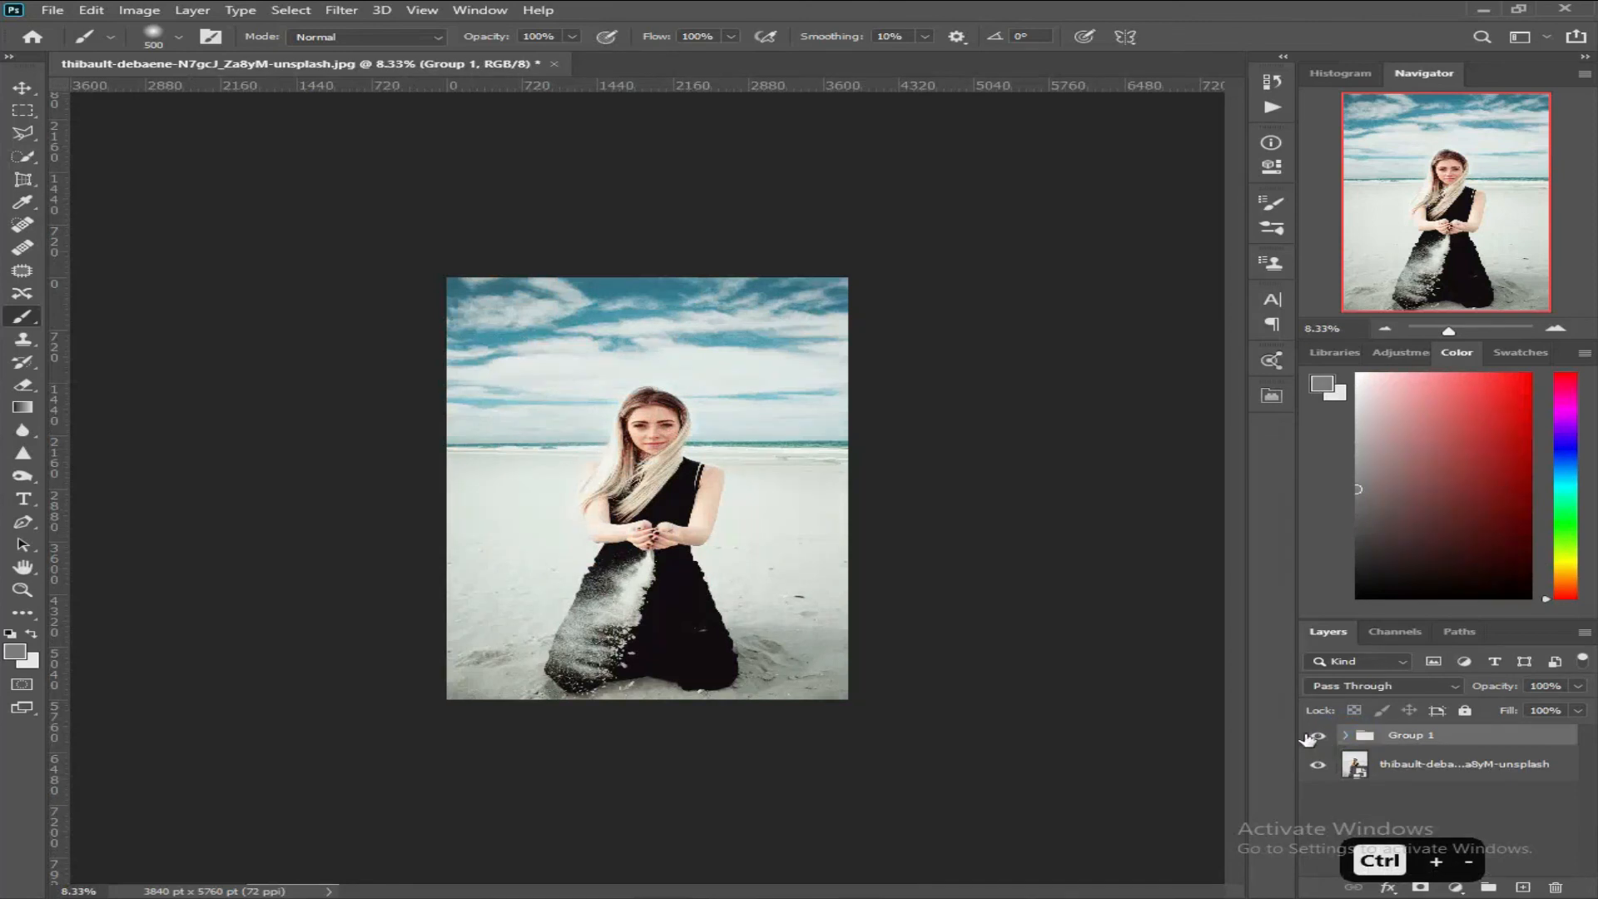
Step: Fit the whole image in view and toggle the visibility of Group 1 to compare the original with the edit
{"action": "key", "text": "ctrl+0"}
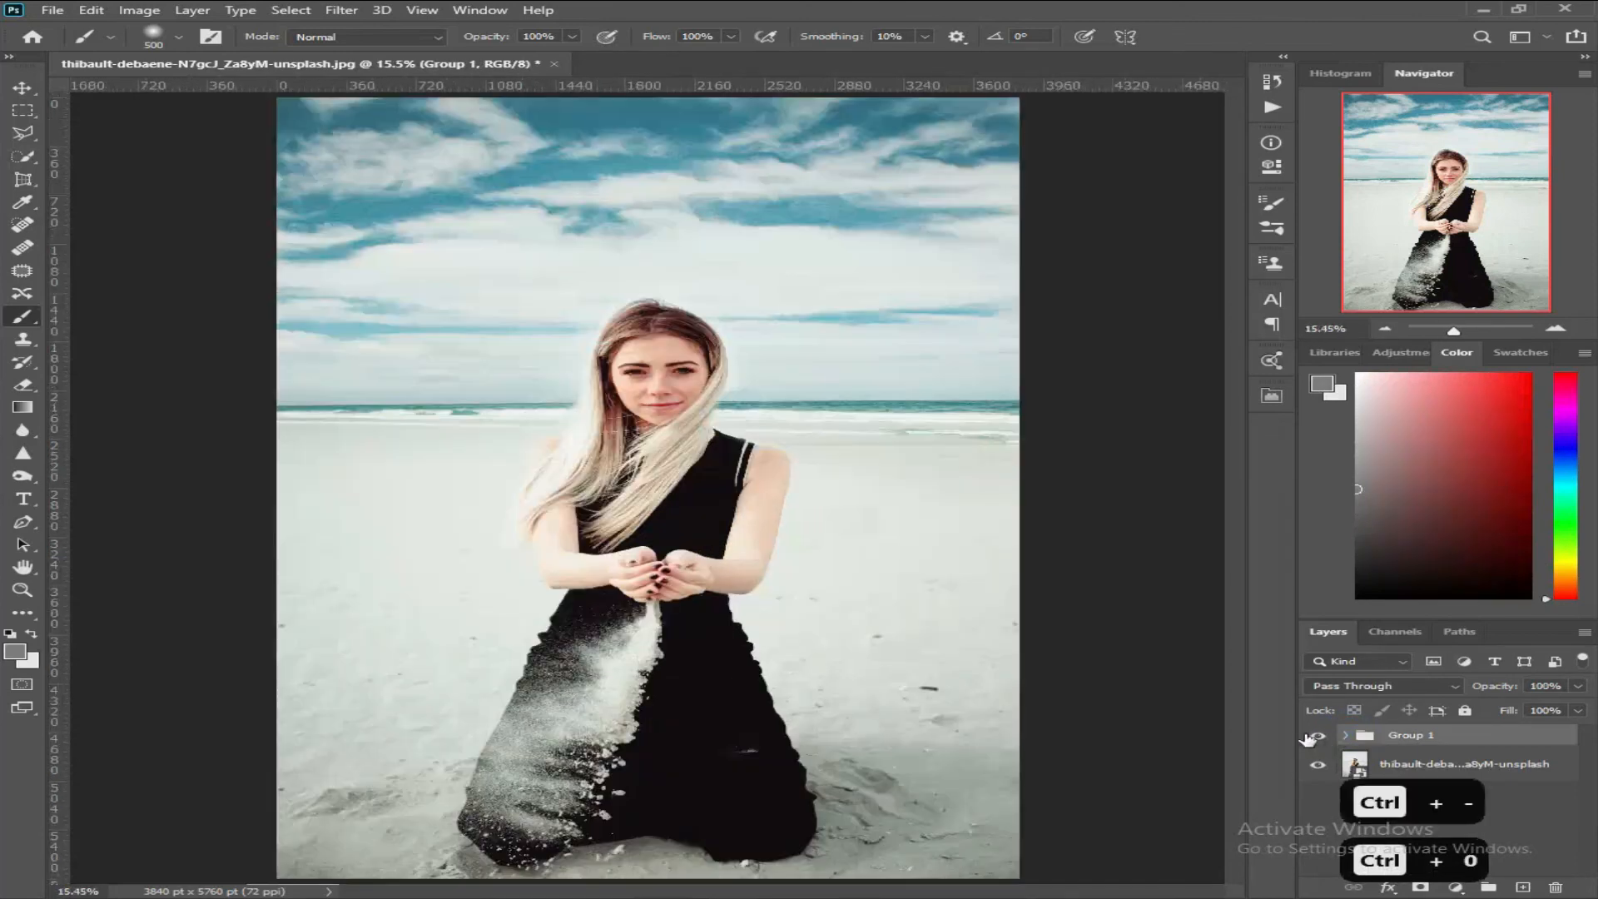
{"action": "left_click", "coordinate": [1309, 739]}
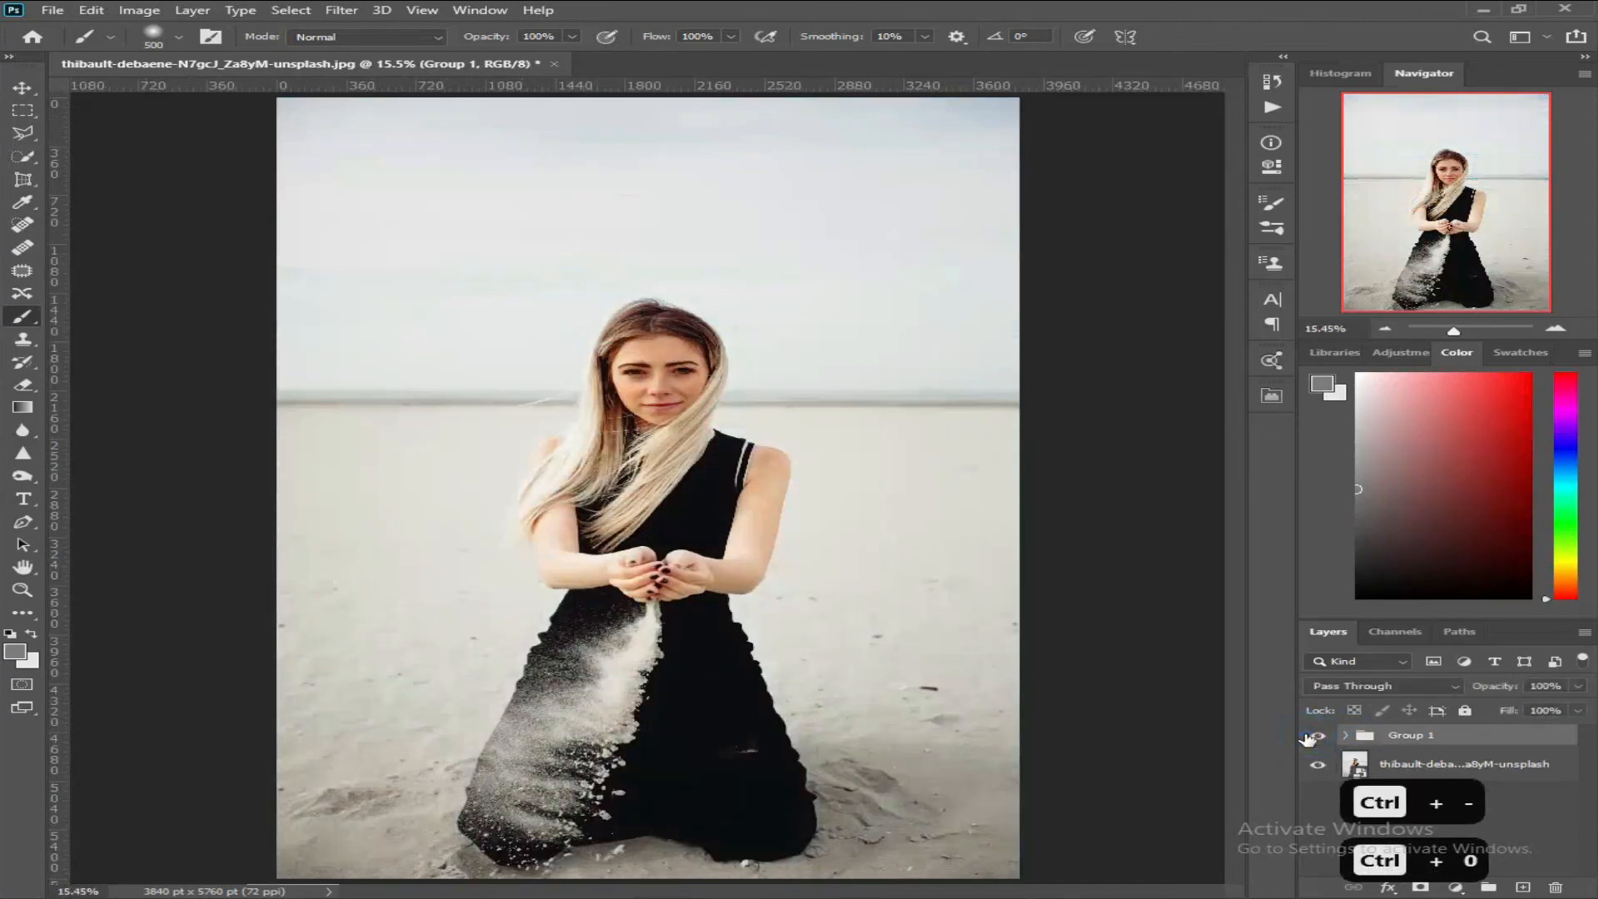
{"action": "left_click", "coordinate": [1308, 738]}
{"action": "left_click", "coordinate": [1307, 738]}
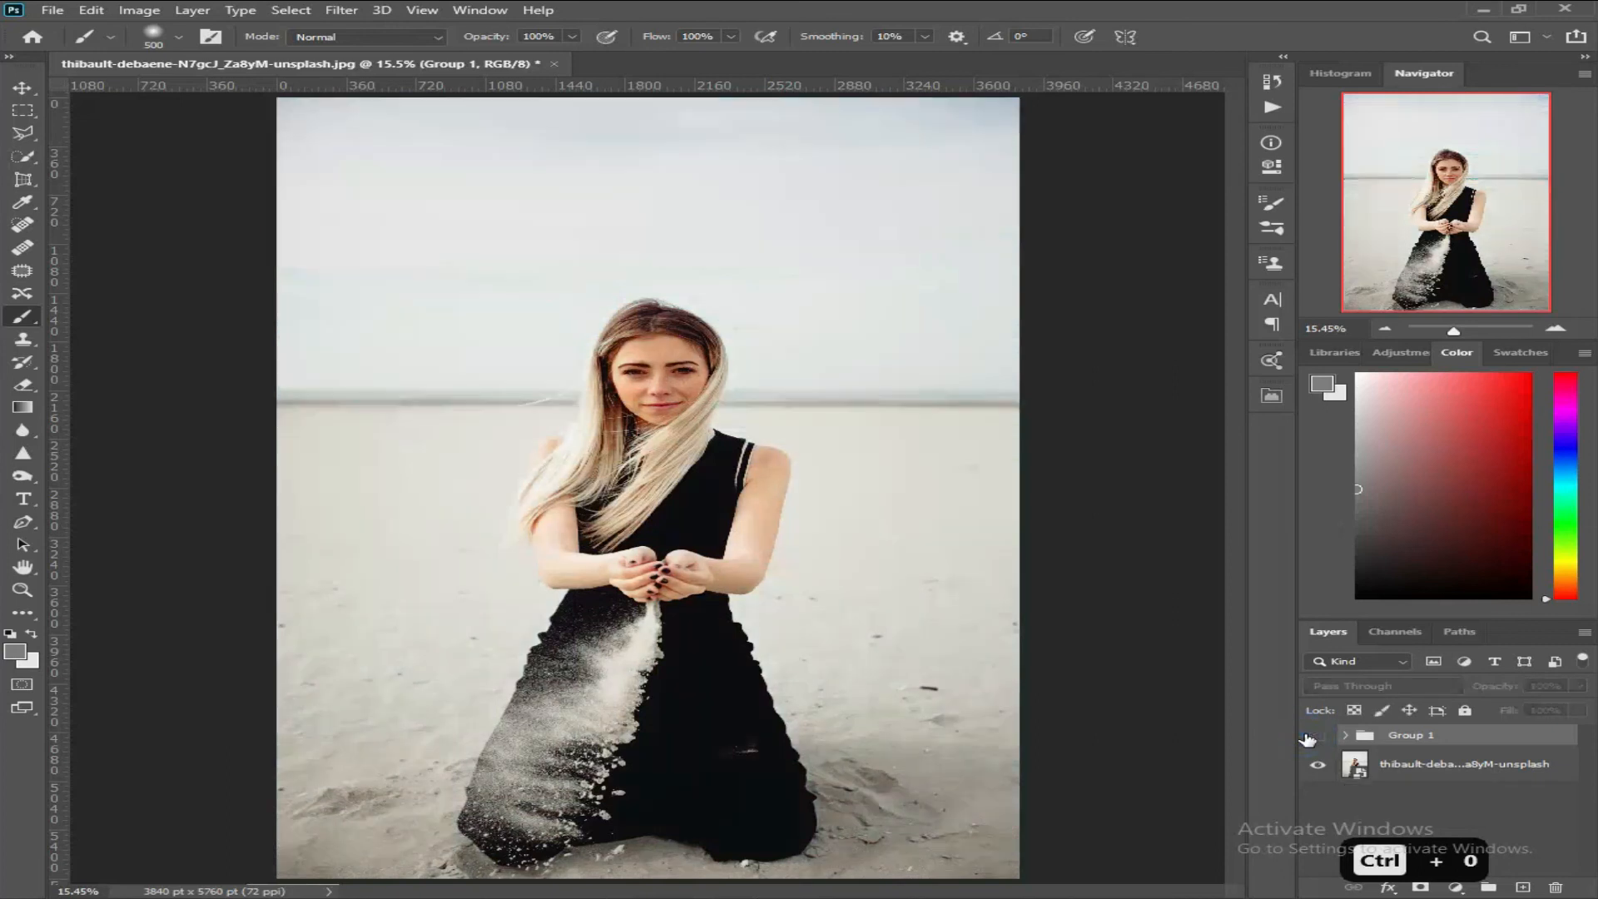
{"action": "left_click", "coordinate": [1308, 739]}
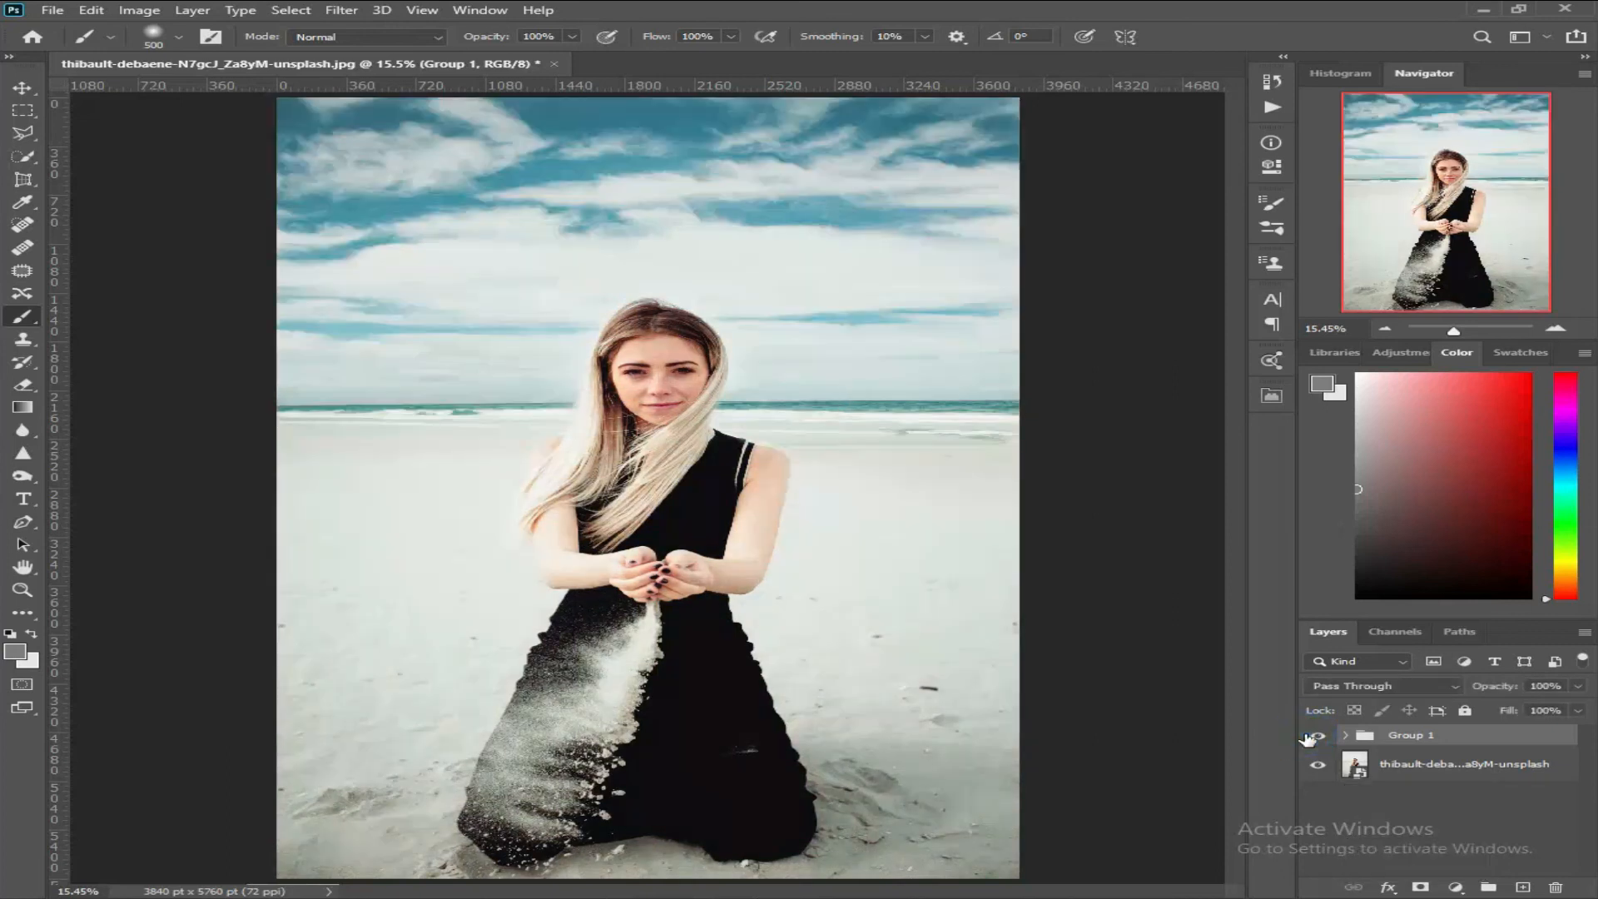